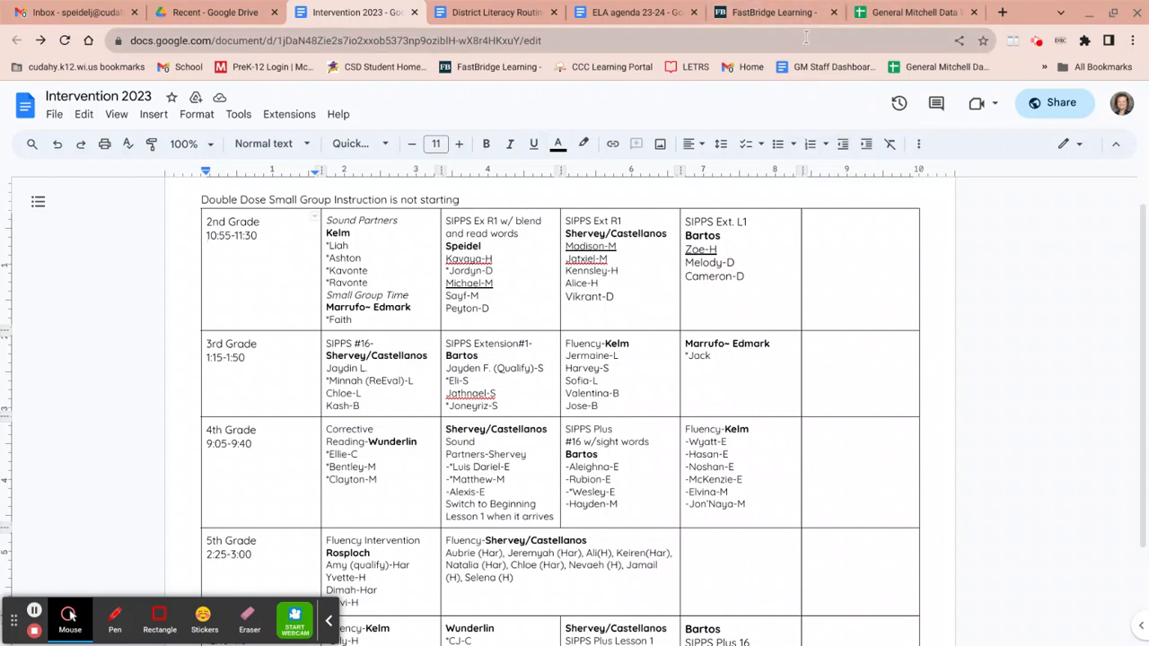
# Step: Switch to FastBridge and generate the CBMR-English Group Screening Report for the Grade 02 class, Fall interval
pyautogui.moveTo(770, 12)
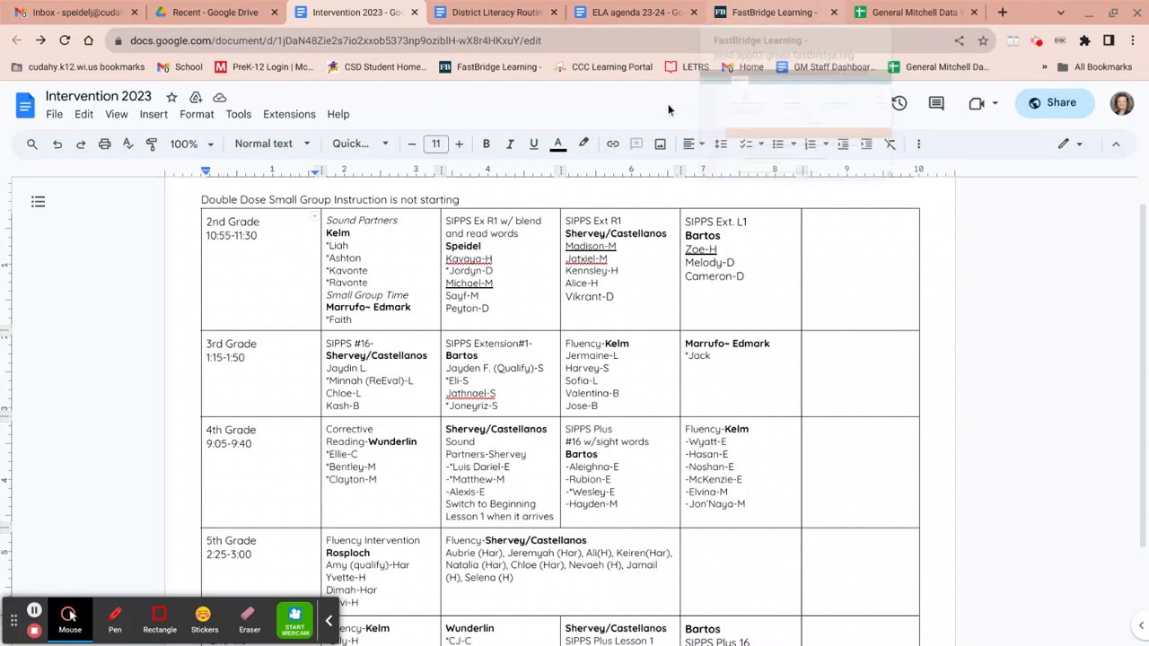
pyautogui.click(754, 15)
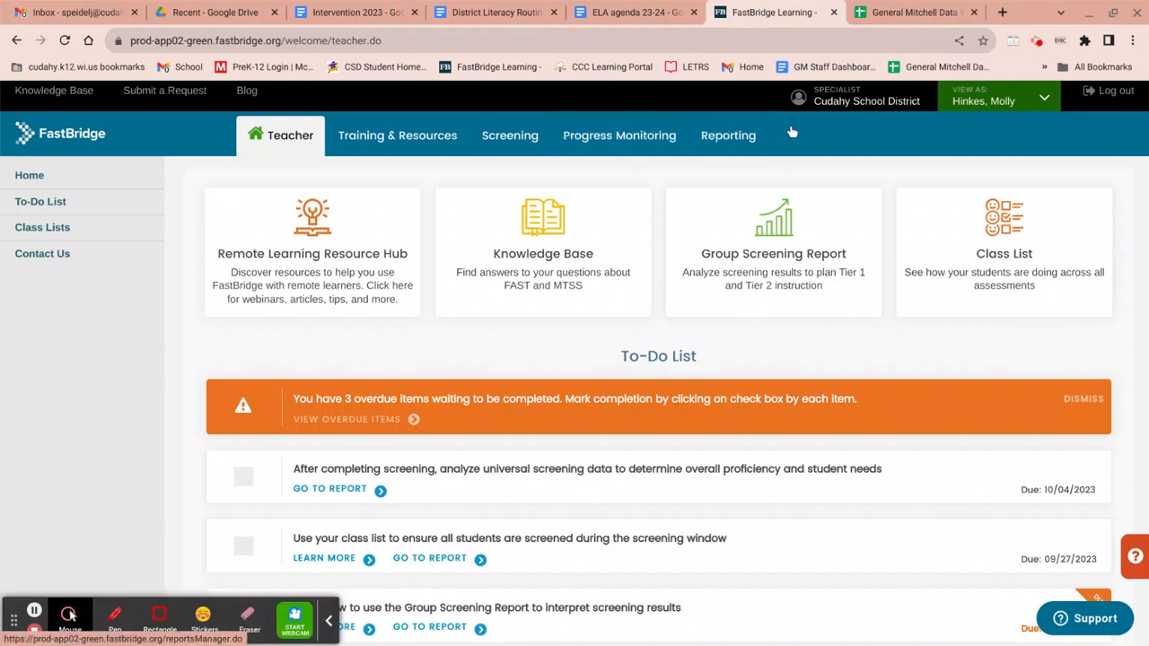
pyautogui.click(734, 135)
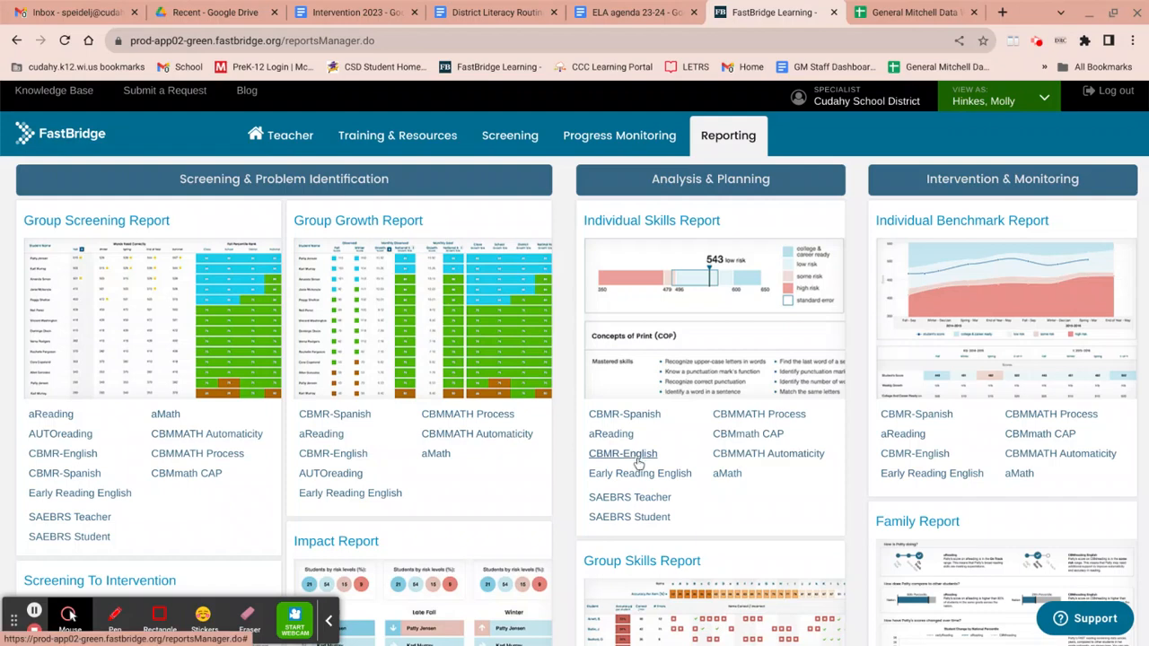
pyautogui.click(63, 453)
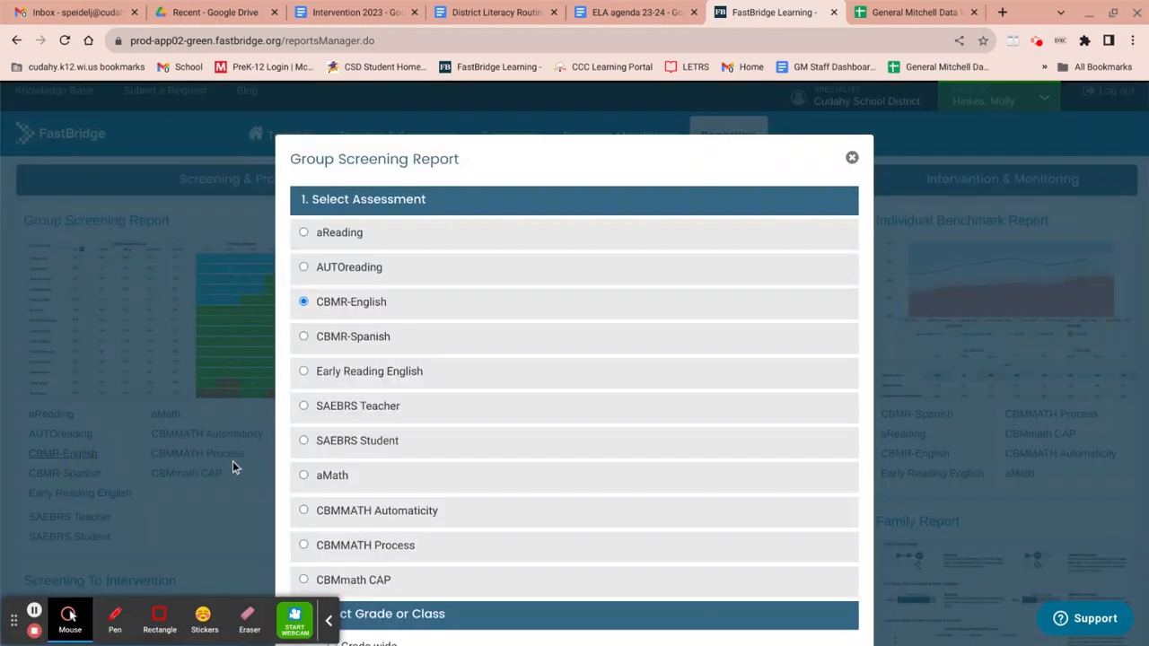
pyautogui.scroll(-3, 574, 482)
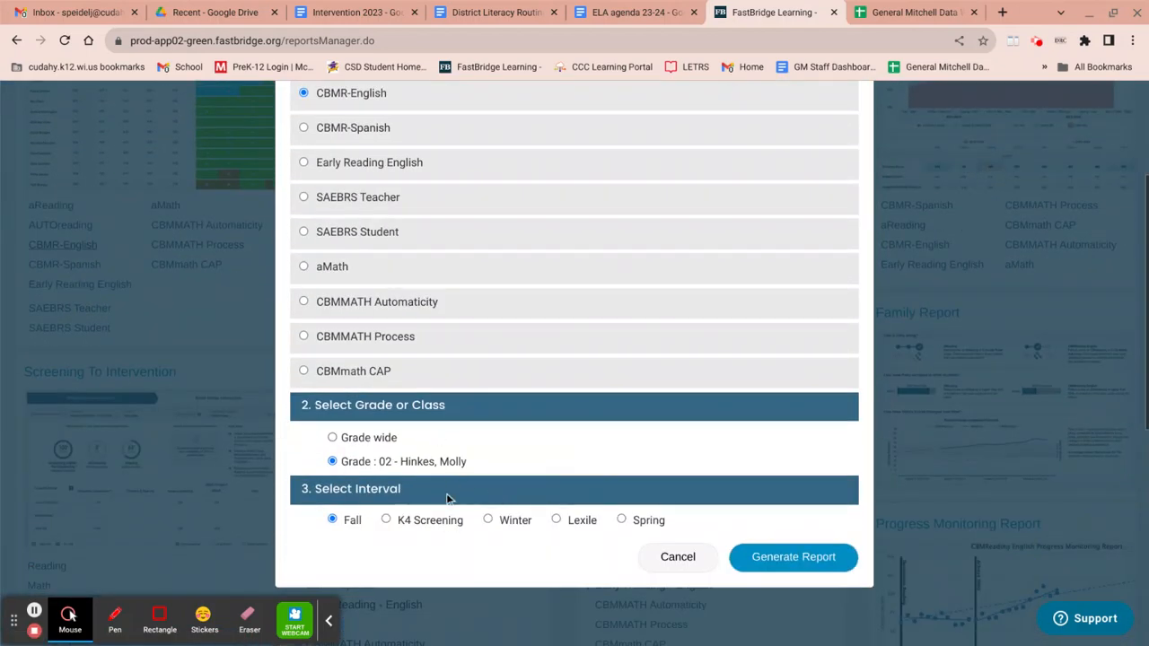
pyautogui.click(791, 569)
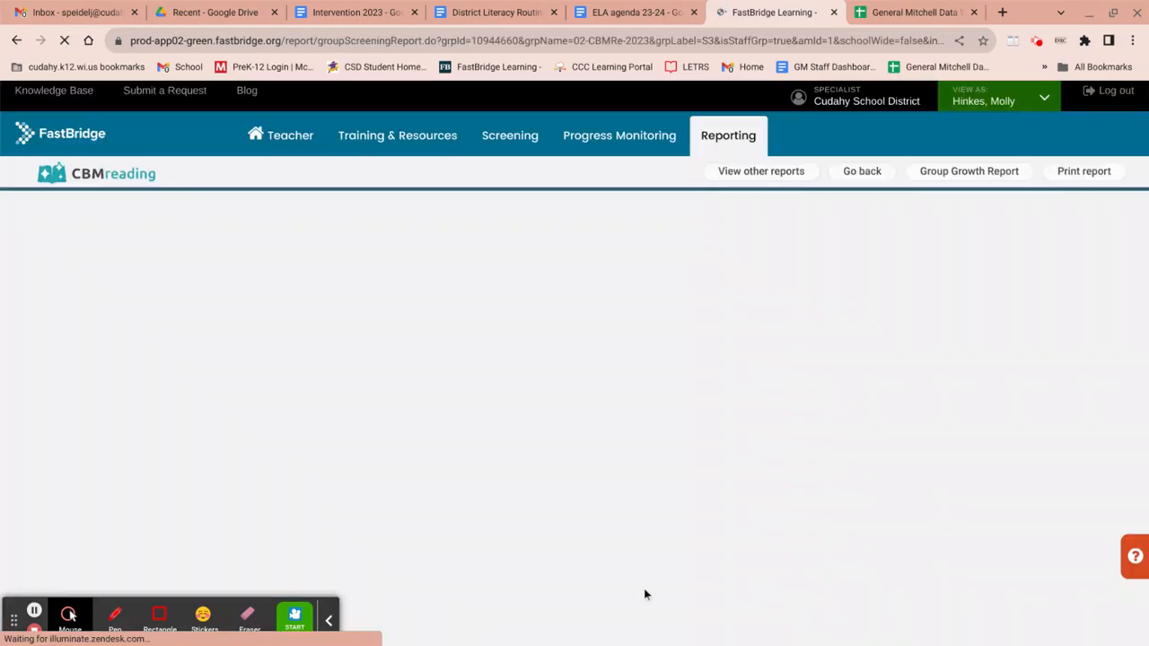
# Step: Sort the report's student table by Fall score, highest first, and scroll to the lowest scorers
pyautogui.scroll(-3, 449, 505)
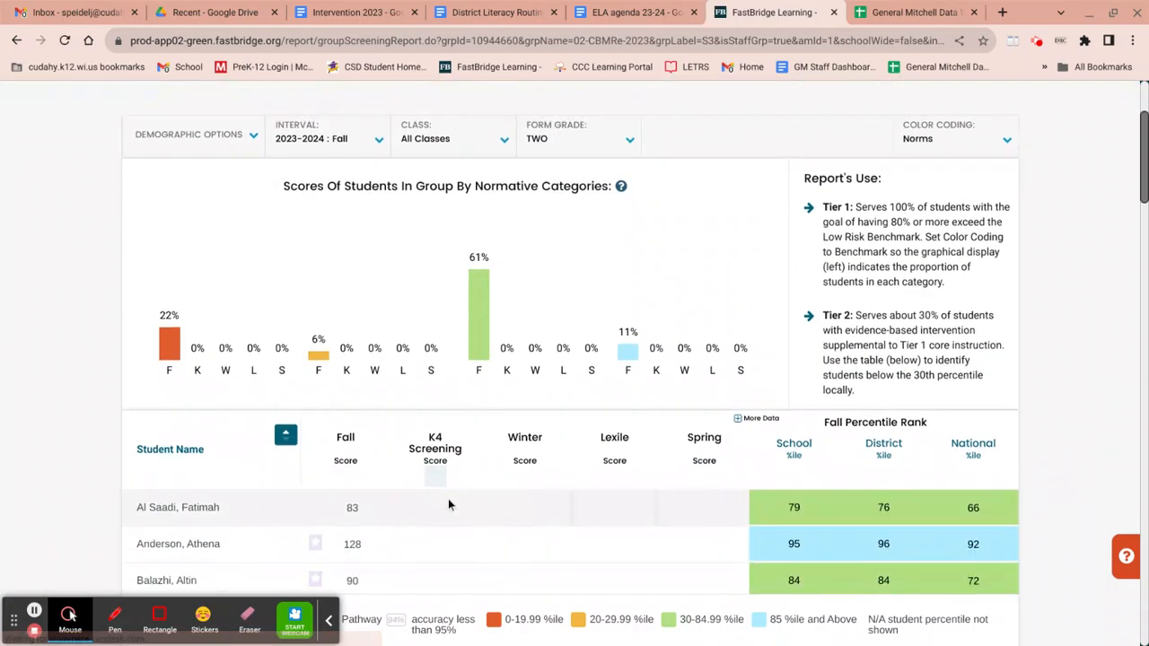
pyautogui.scroll(-5, 450, 506)
pyautogui.scroll(3, 449, 502)
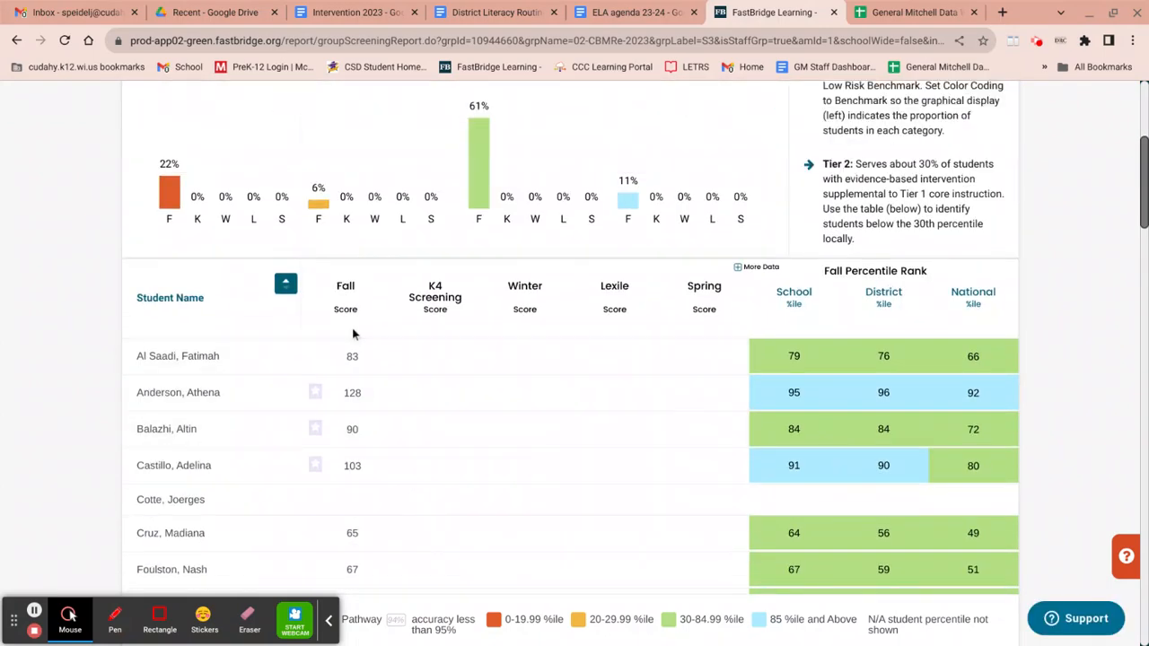
pyautogui.moveTo(345, 334)
pyautogui.click(346, 327)
pyautogui.scroll(-1, 352, 375)
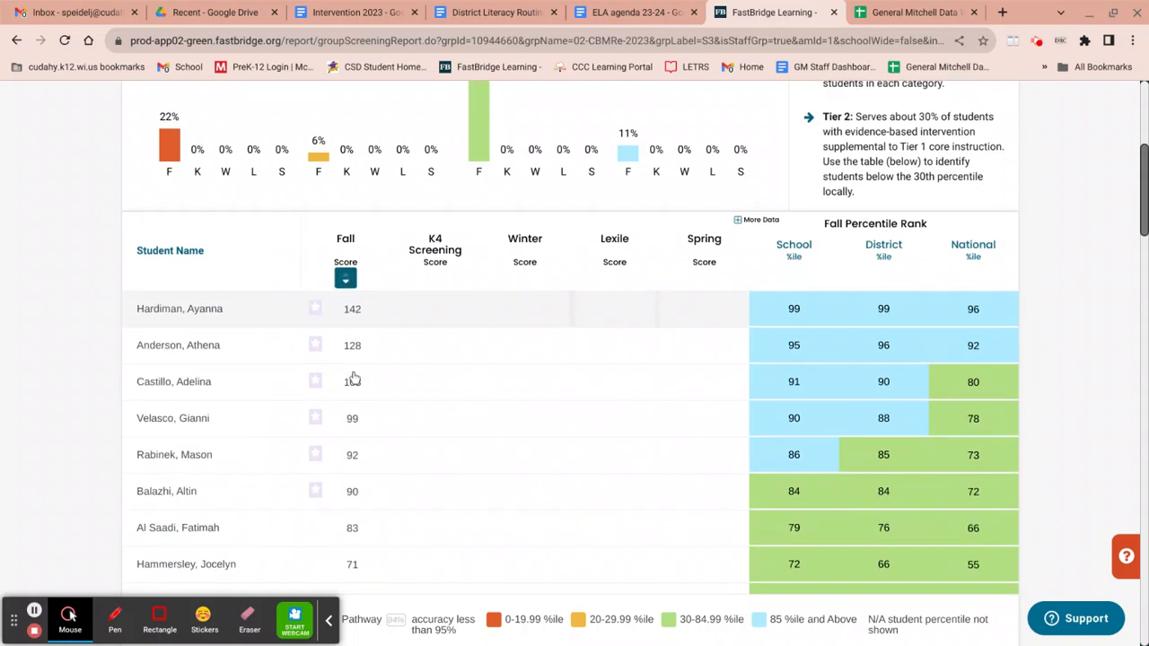
pyautogui.scroll(-5, 353, 378)
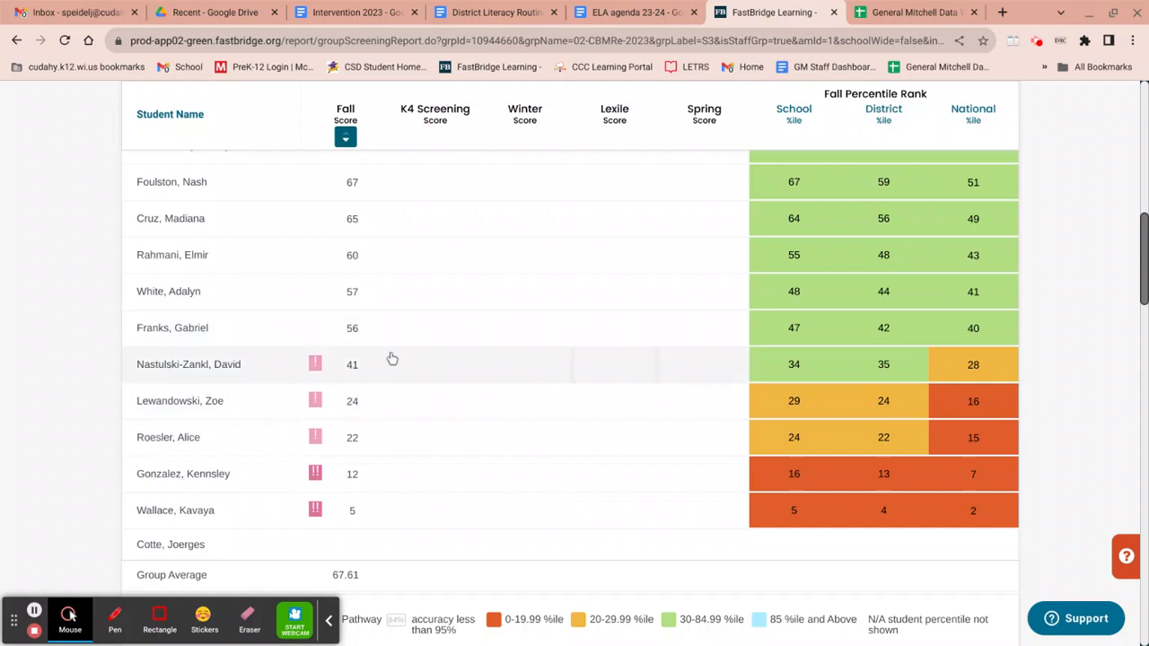
# Step: Compare the intervention schedule document with the sorted screening scores in the report
pyautogui.click(372, 16)
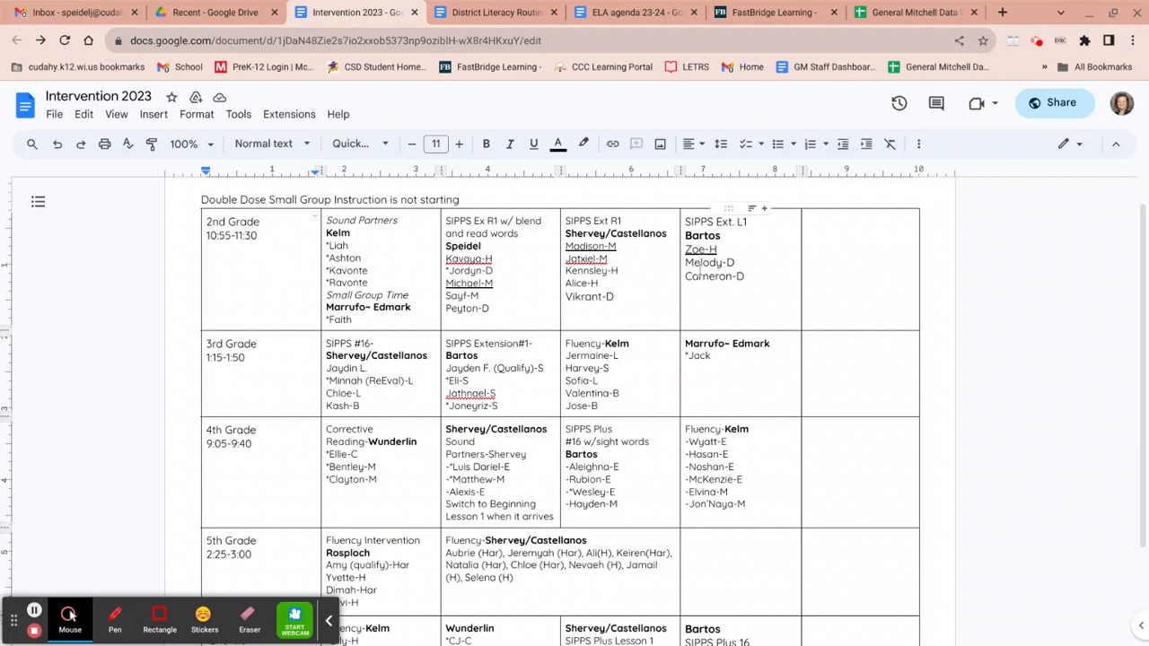
pyautogui.click(781, 12)
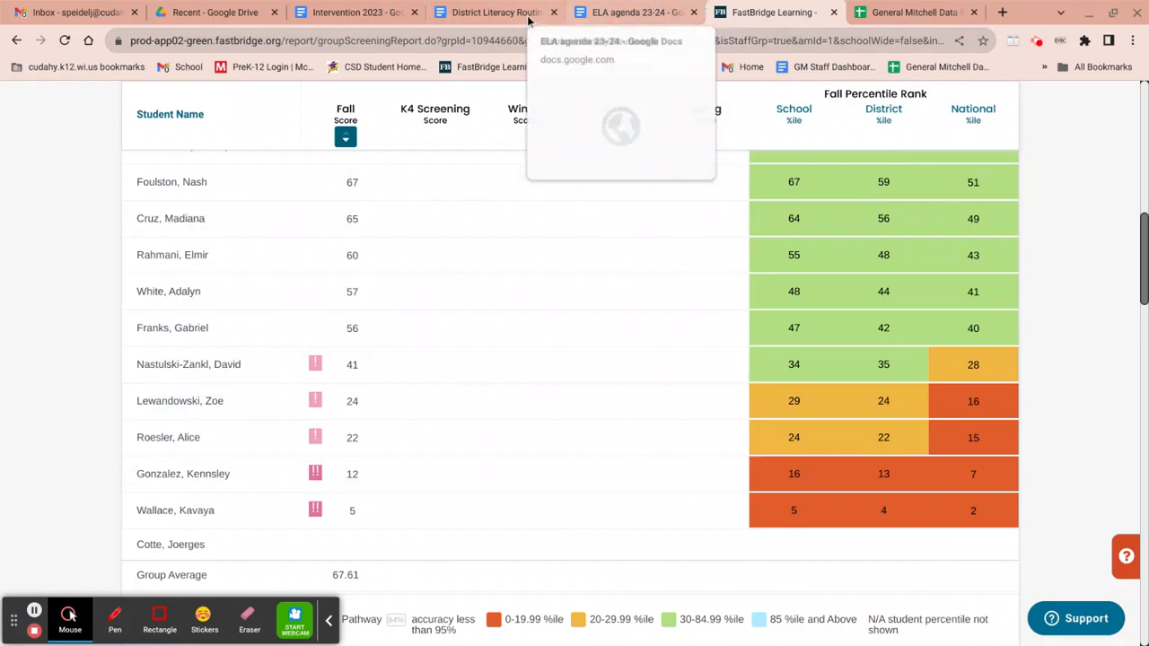
pyautogui.click(327, 13)
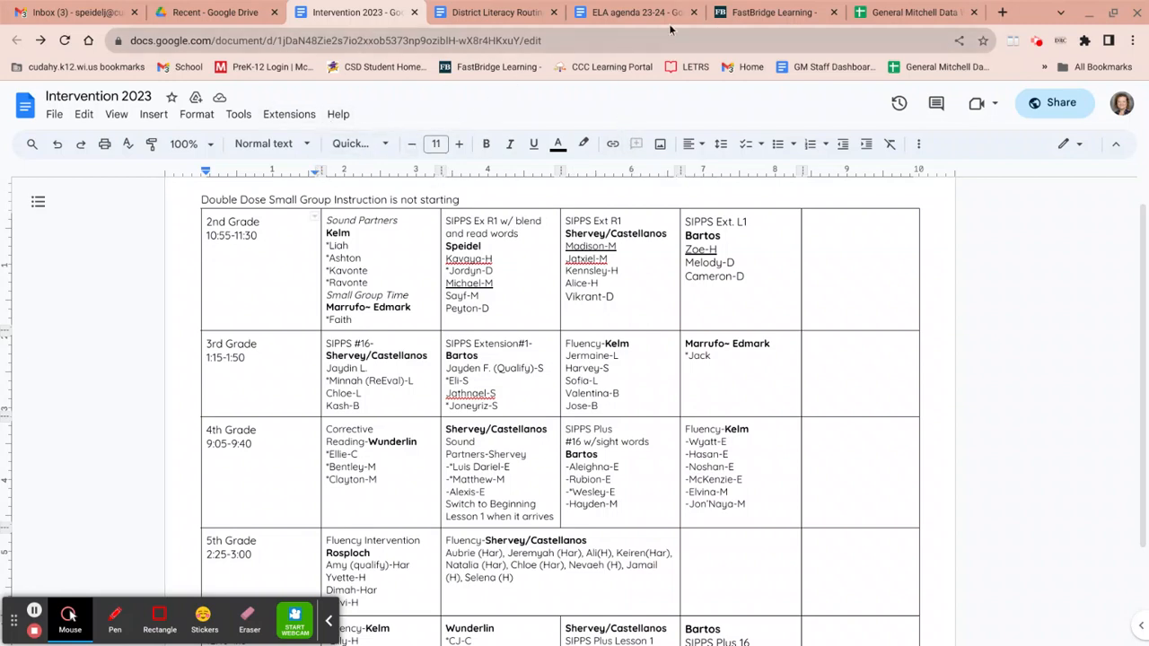
pyautogui.click(758, 14)
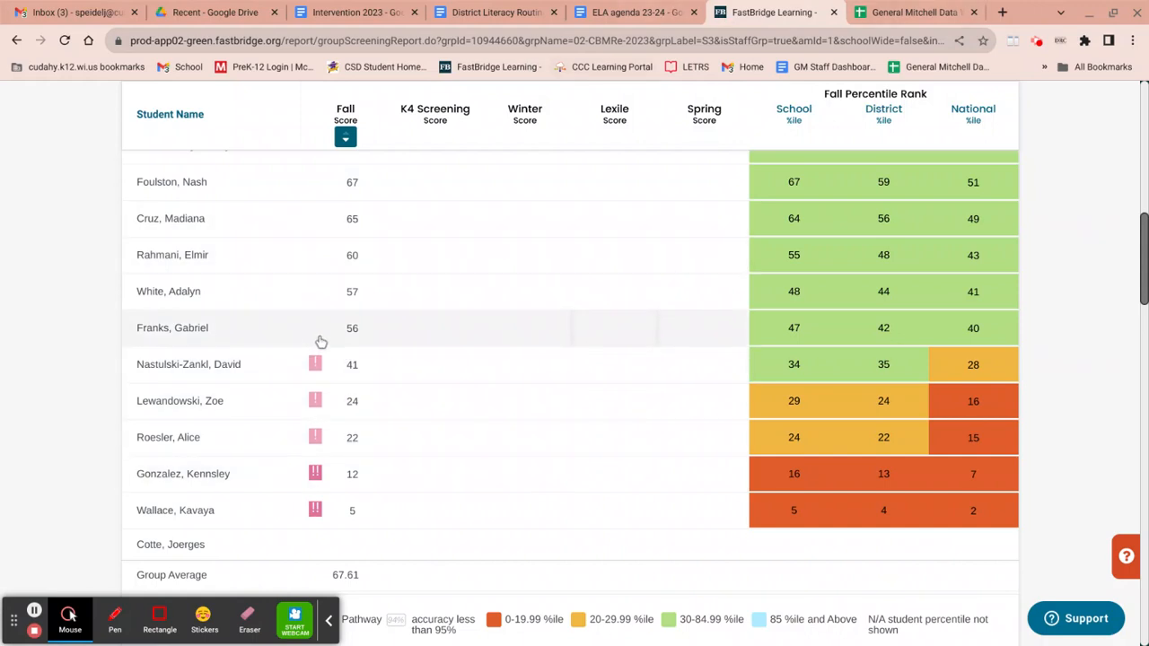
pyautogui.scroll(2, 314, 345)
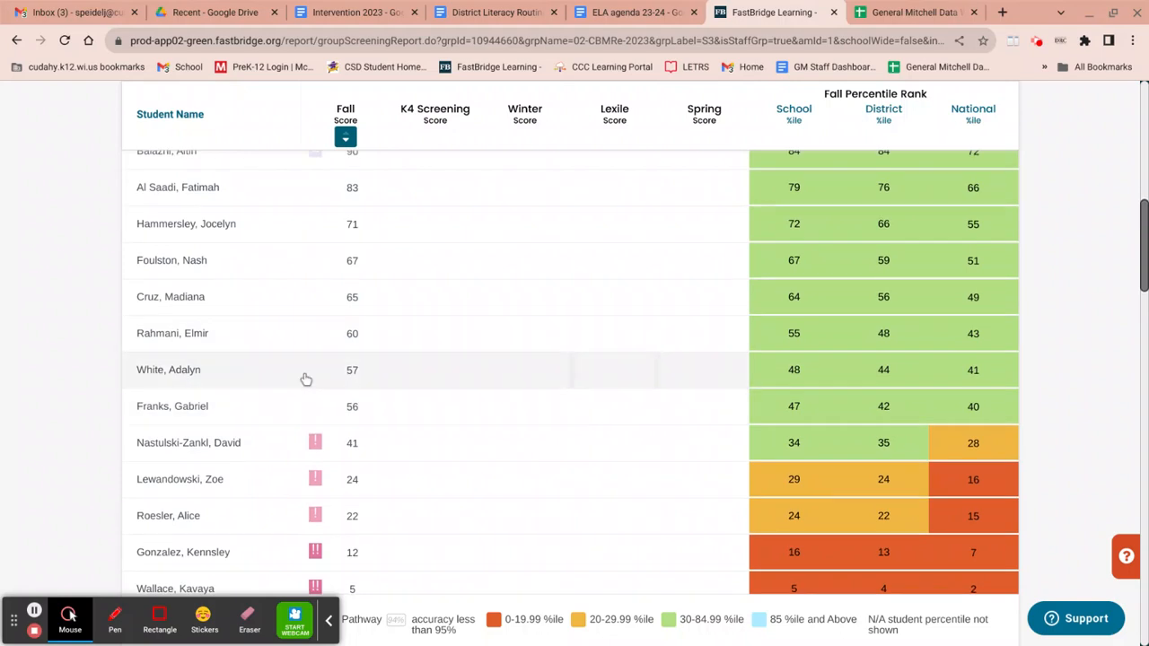
pyautogui.scroll(3, 305, 378)
pyautogui.scroll(4, 308, 378)
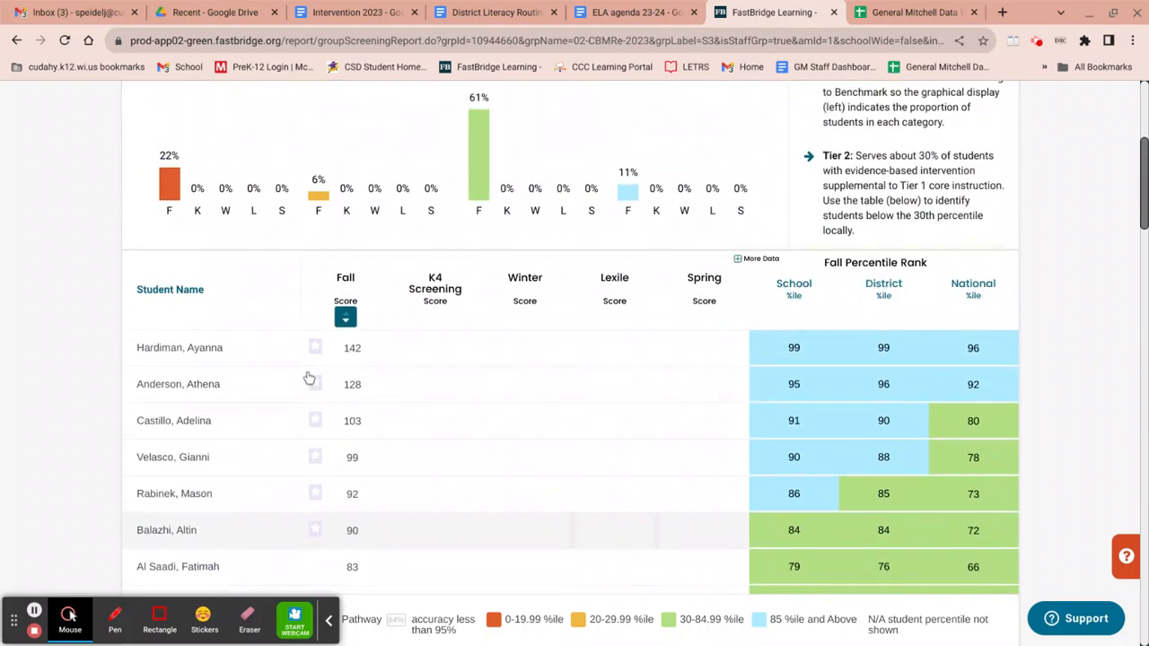
pyautogui.scroll(-7, 306, 375)
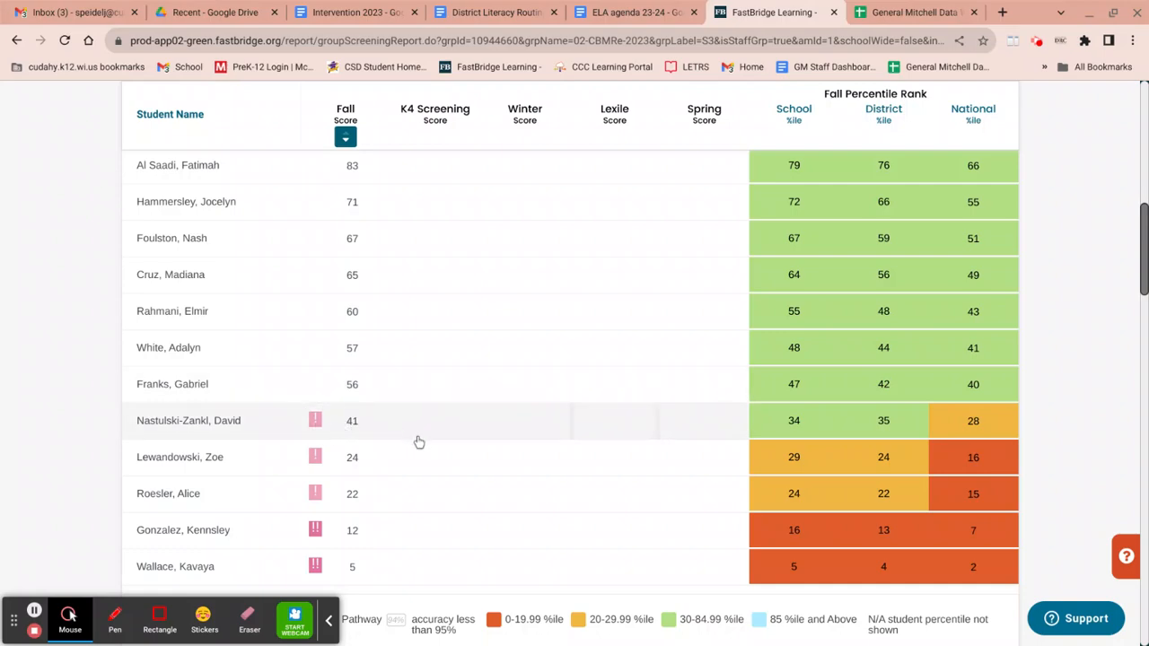
pyautogui.scroll(8, 512, 451)
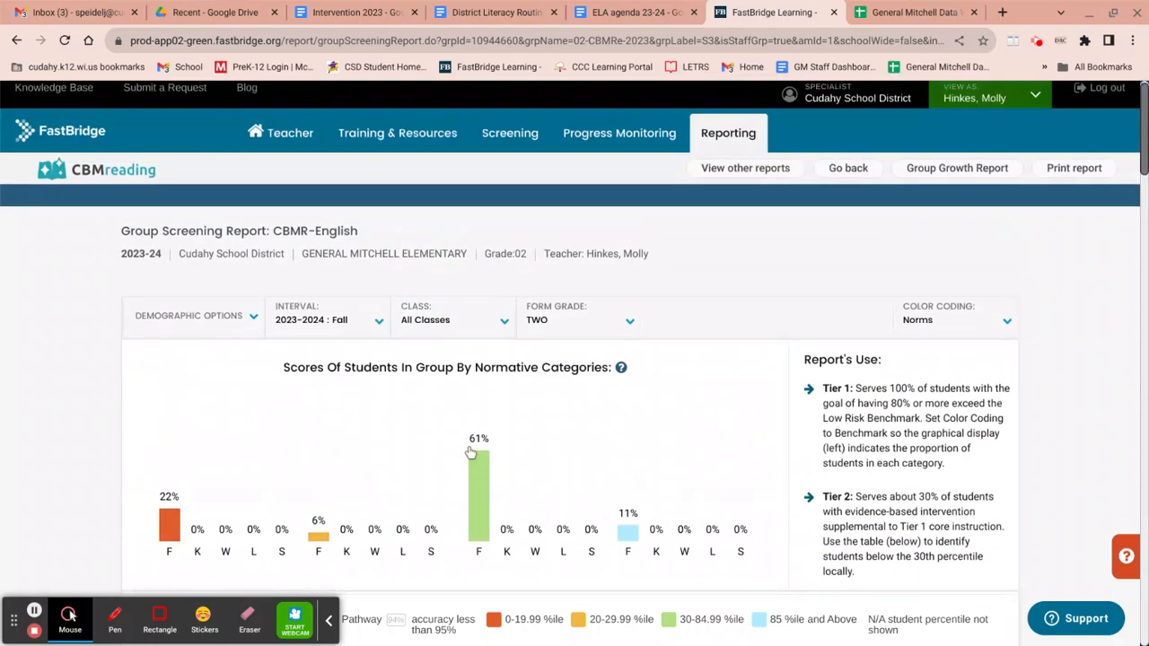
# Step: Open a new Reading progress monitoring setup
pyautogui.click(588, 136)
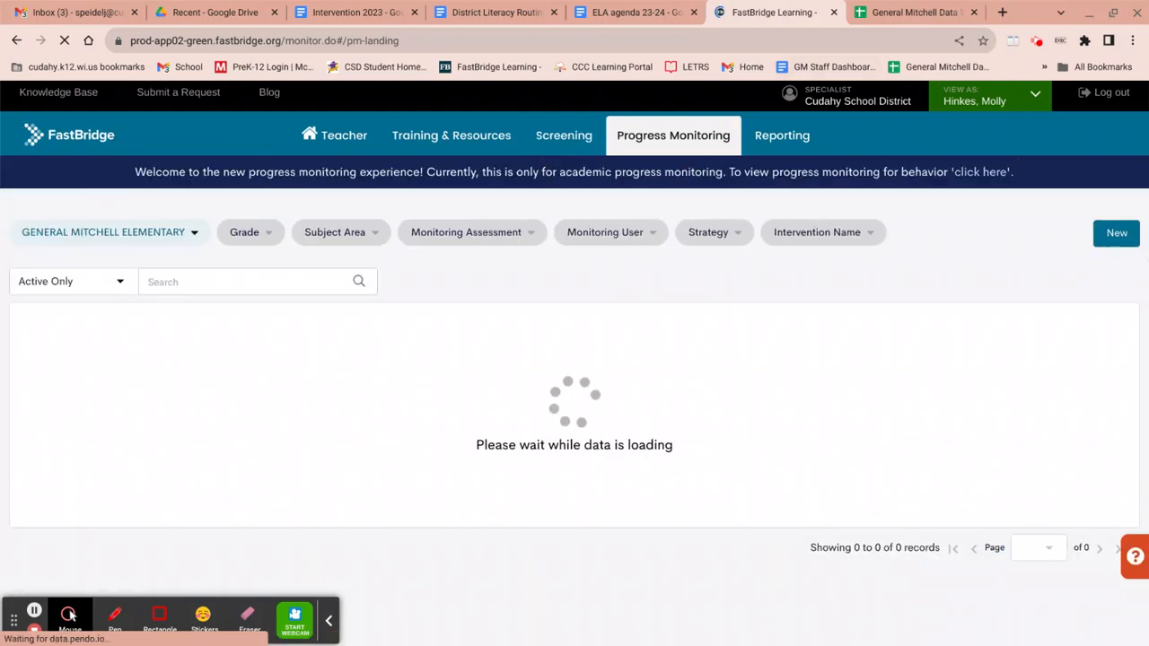
pyautogui.click(1117, 233)
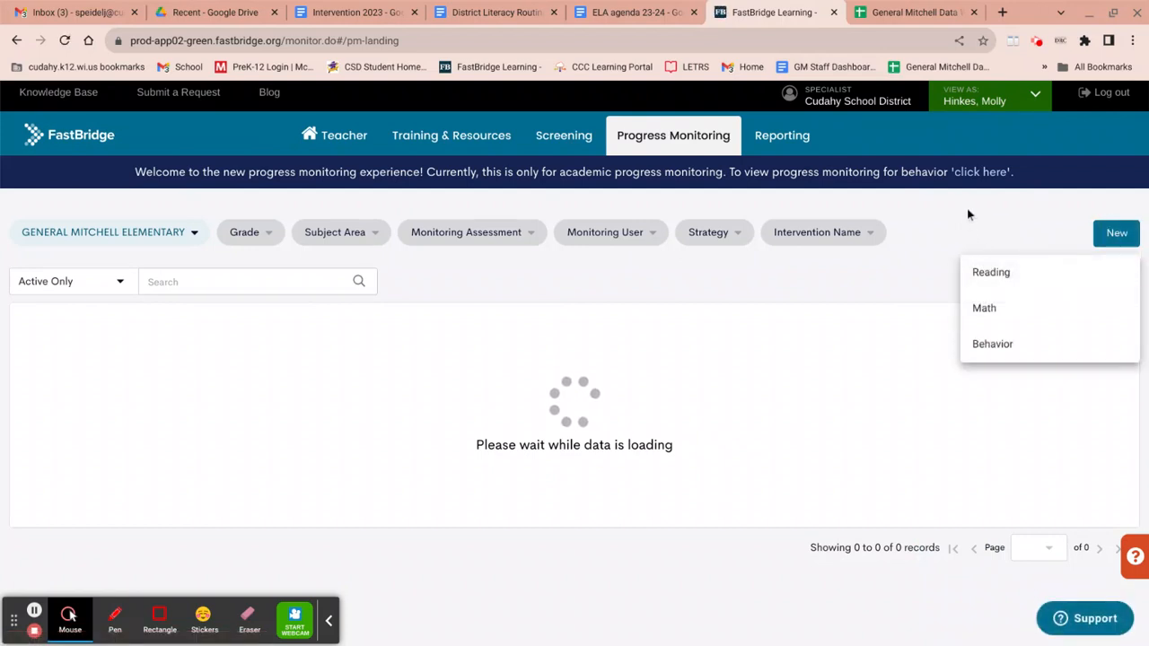
pyautogui.click(987, 278)
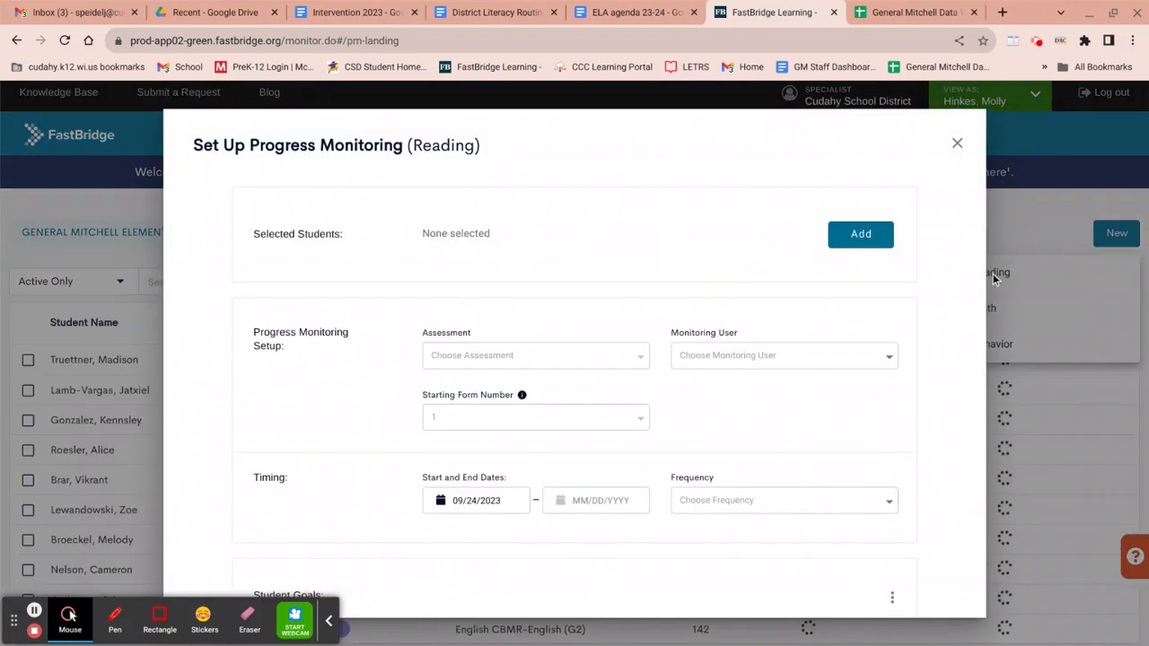
# Step: Add a flagged second-grade student, found by searching the first name, to the selected students
pyautogui.click(874, 237)
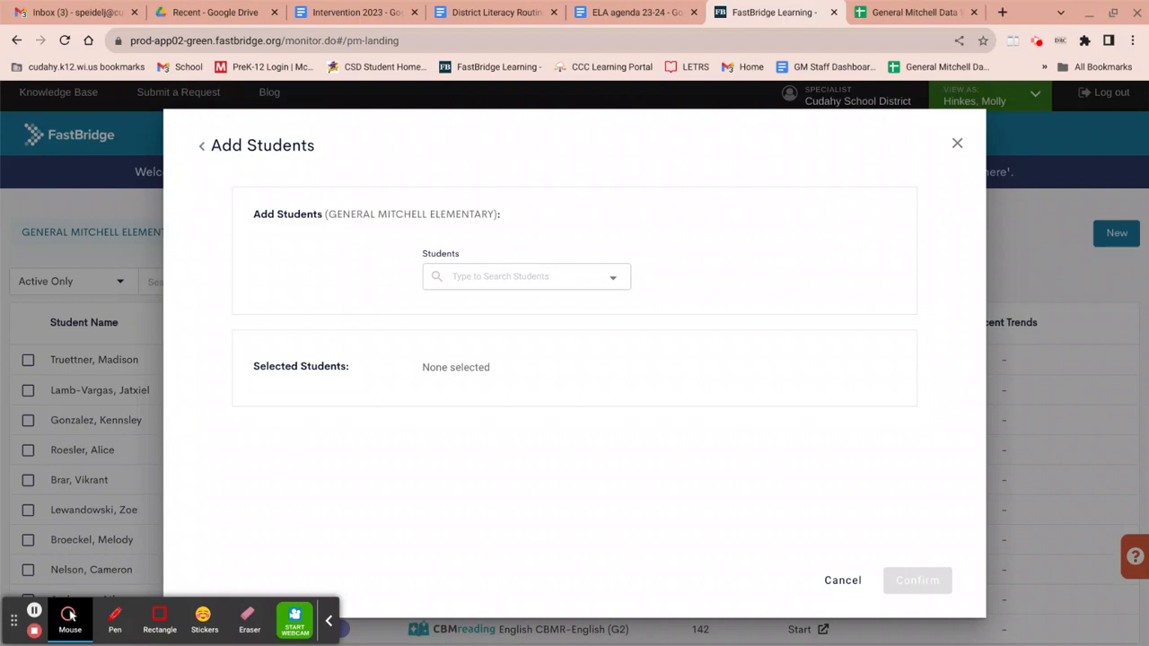
pyautogui.click(583, 277)
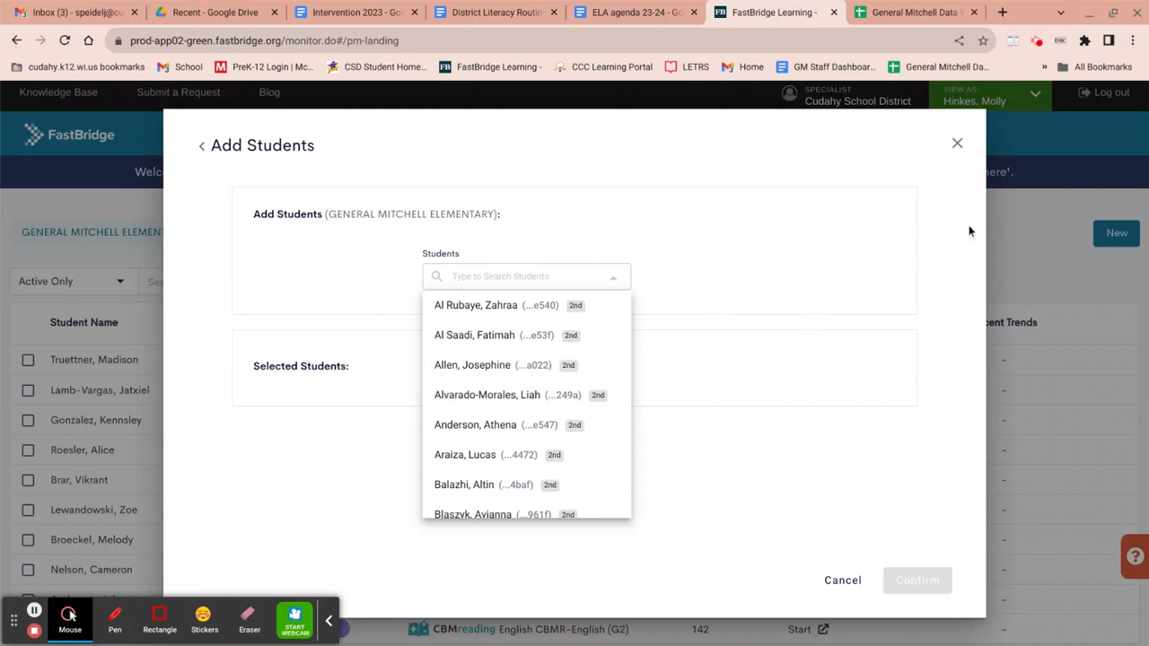
pyautogui.write('da')
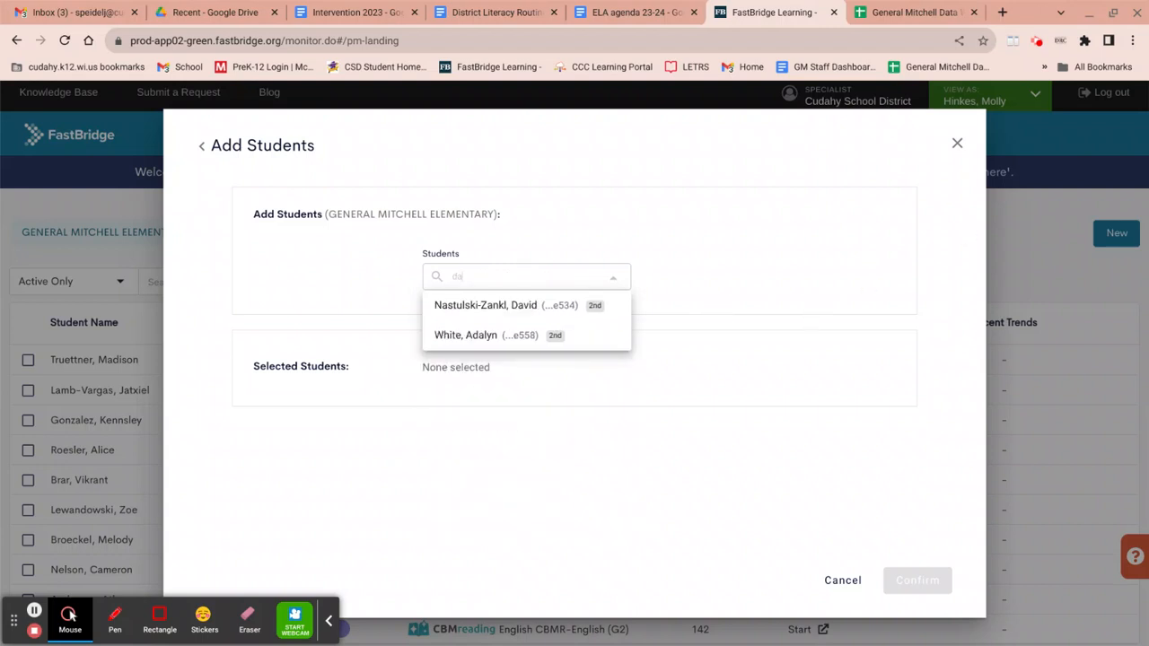
pyautogui.click(526, 308)
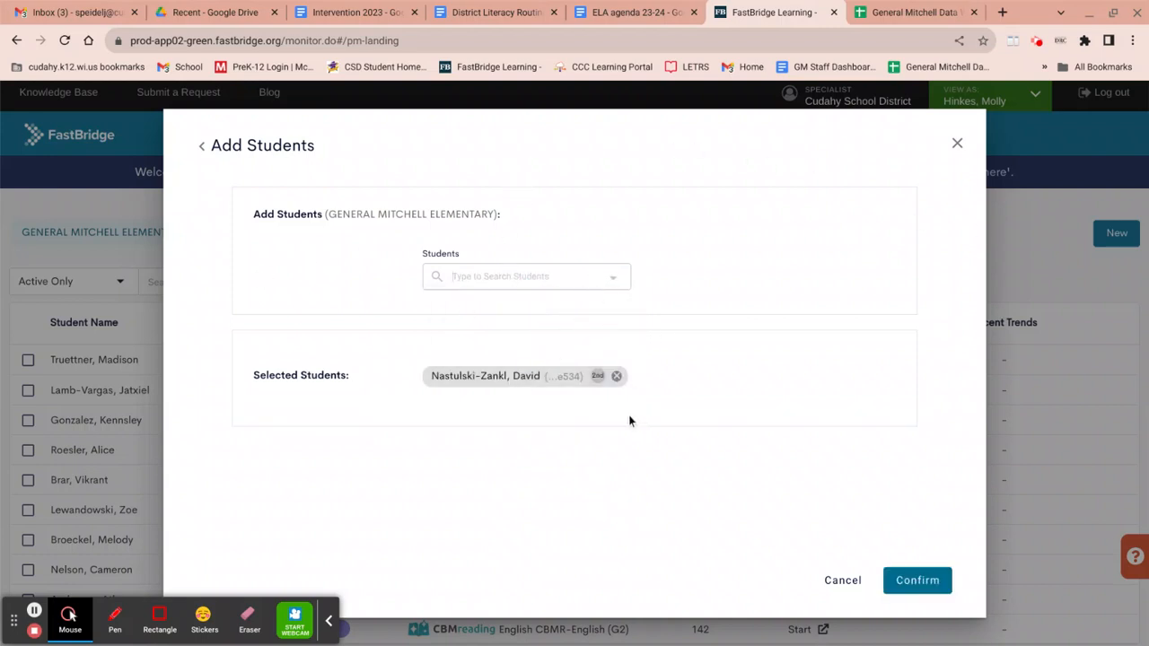
pyautogui.click(919, 590)
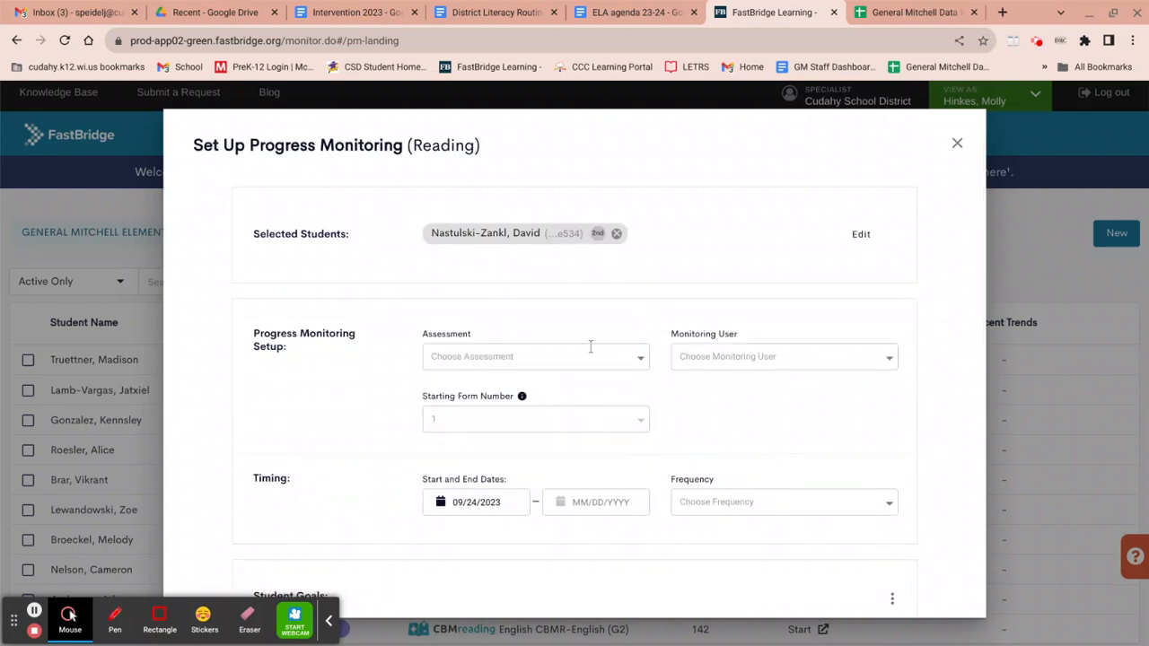
# Step: Set the assessment to CBMreading English and the monitoring user to the classroom teacher
pyautogui.click(642, 359)
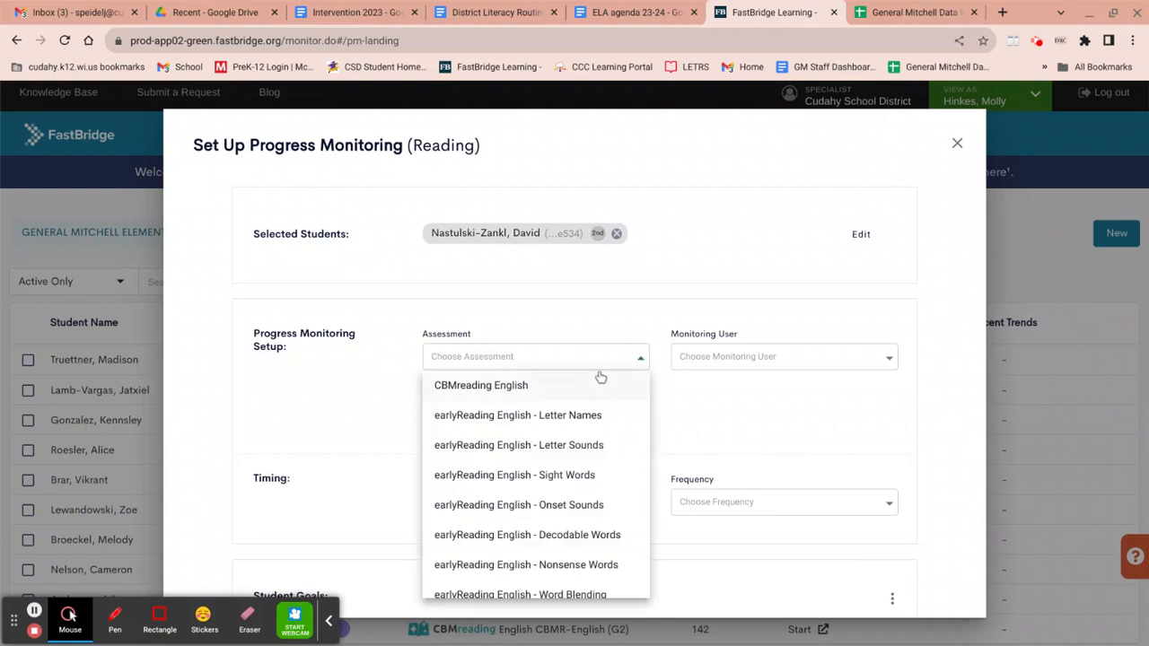
pyautogui.click(530, 386)
pyautogui.click(725, 357)
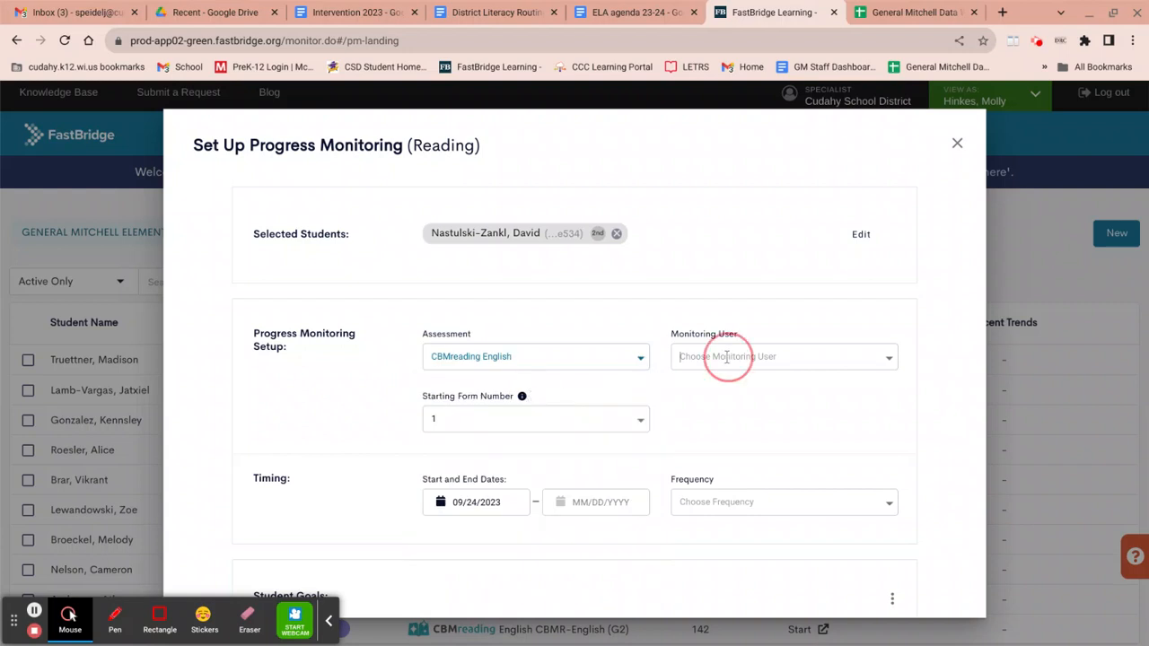
pyautogui.write('Hi')
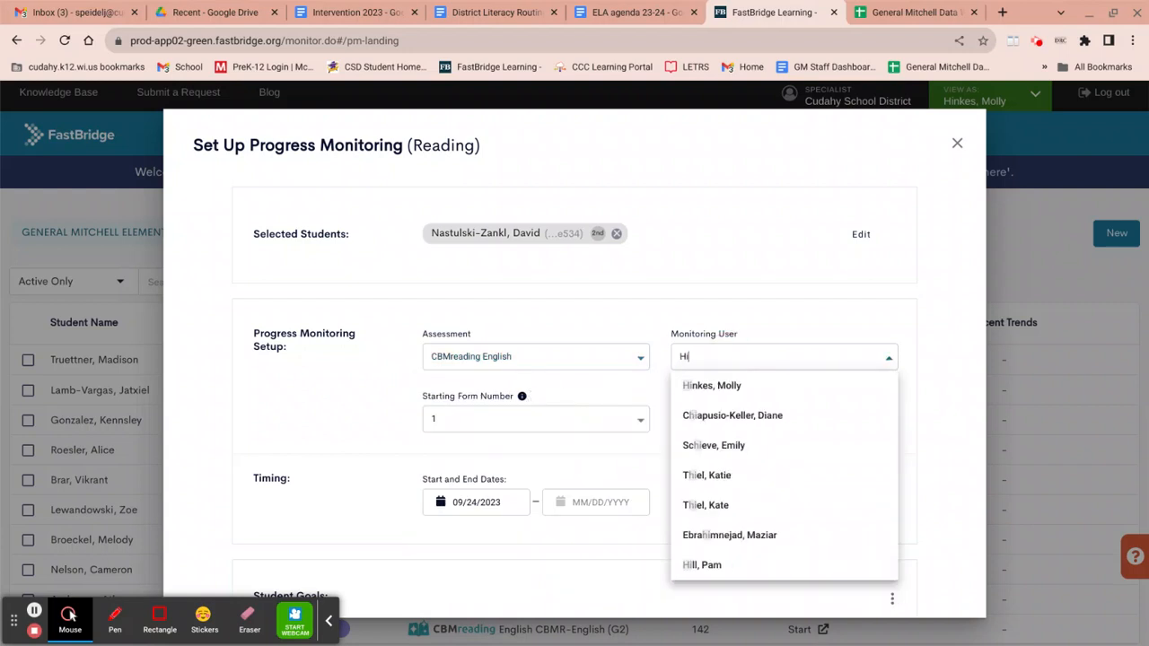
pyautogui.click(718, 386)
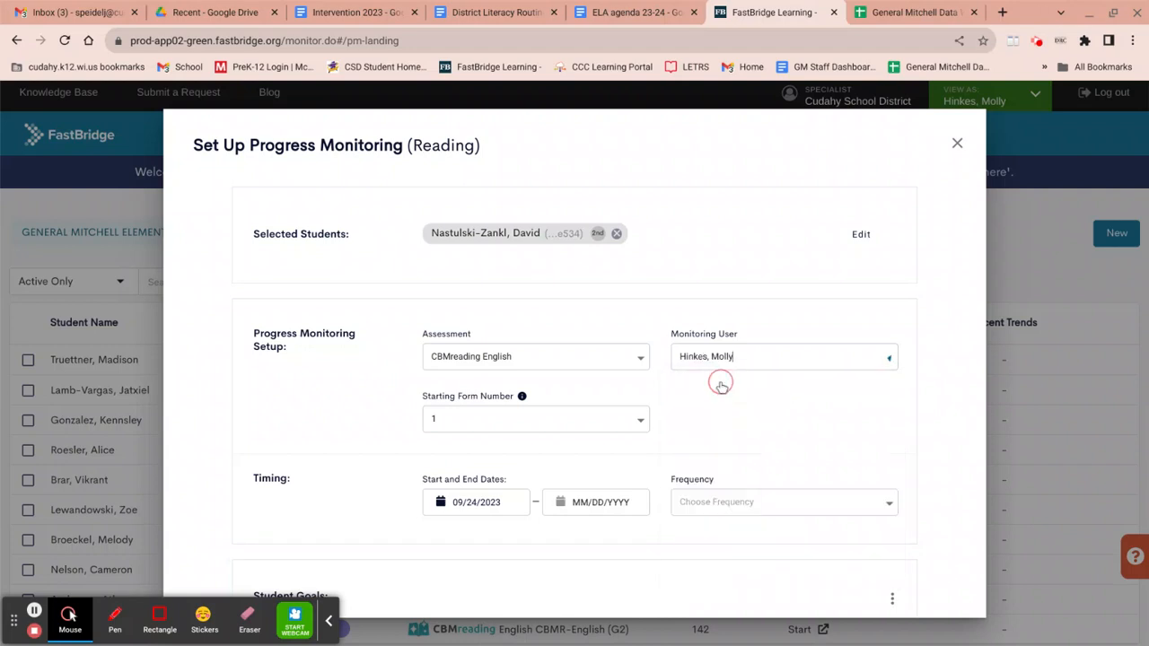
# Step: Set the monitoring timing to run from 09/17/2023 to 06/07/2024 with a frequency of 1 per week
pyautogui.click(487, 502)
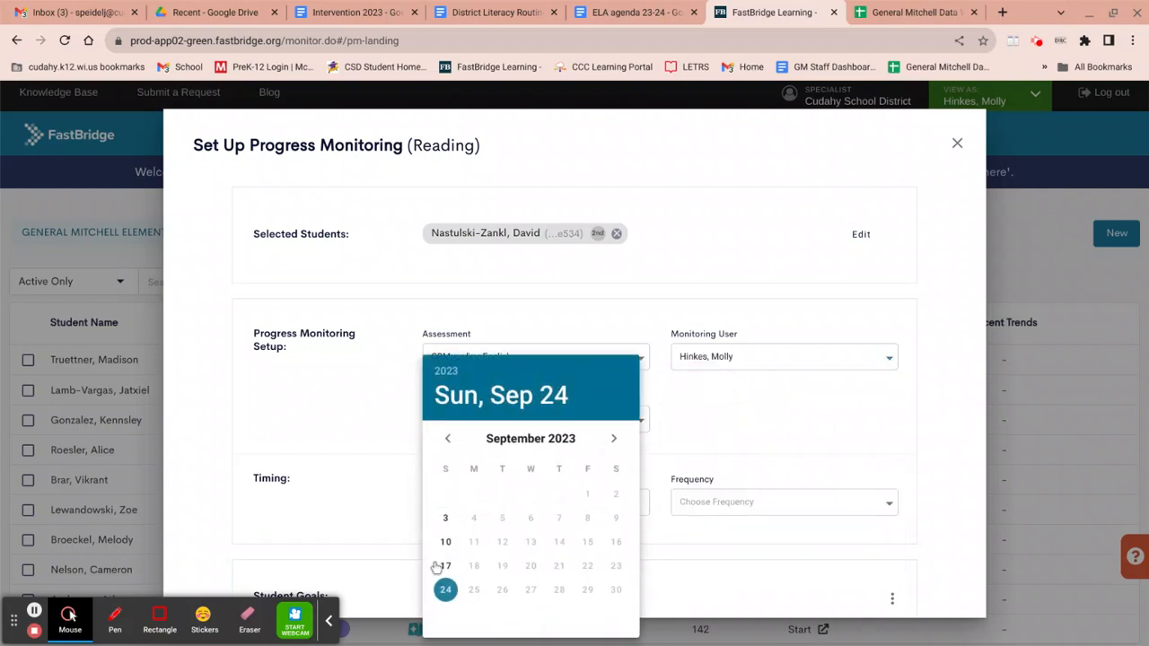
pyautogui.click(446, 568)
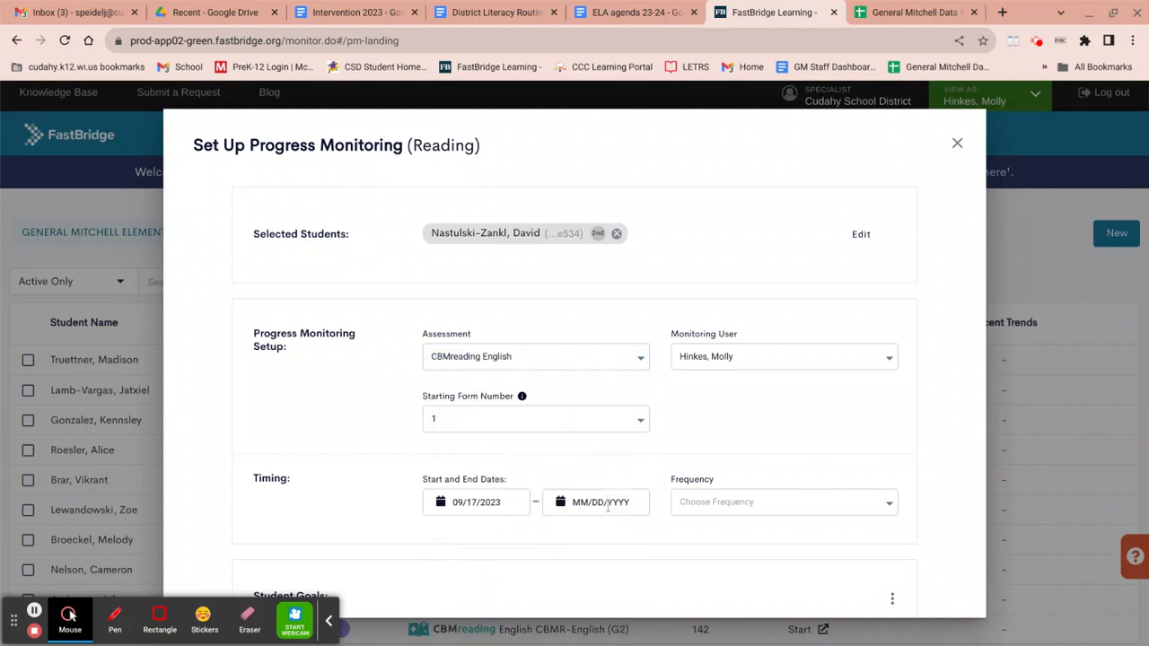
pyautogui.click(608, 502)
pyautogui.click(733, 439)
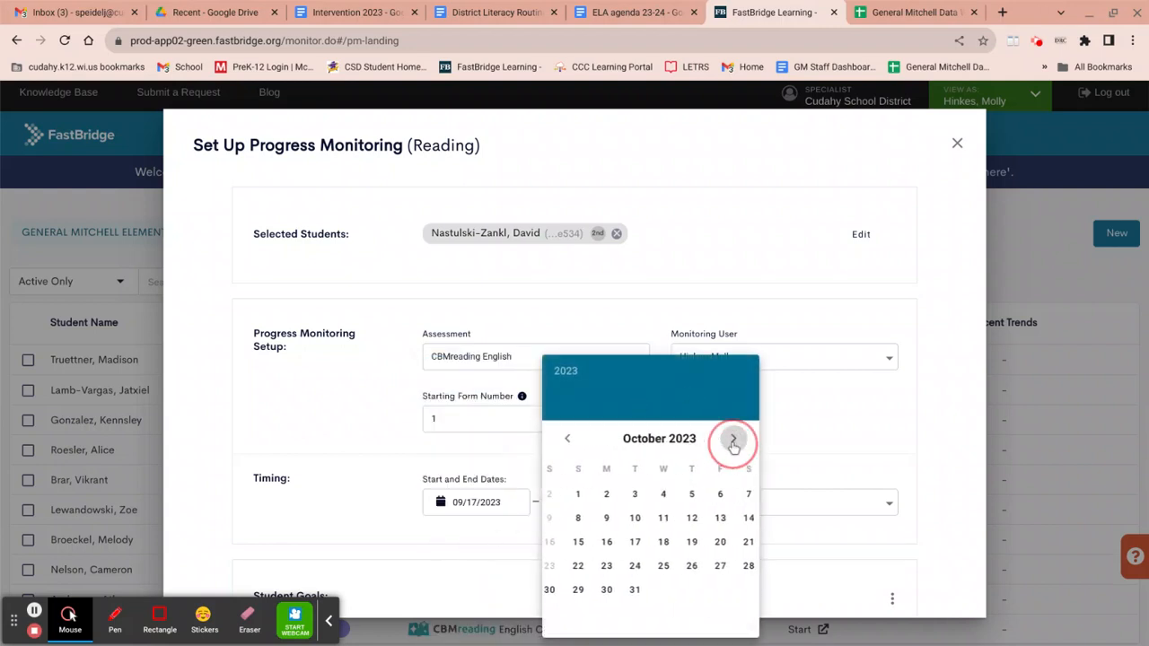
pyautogui.click(733, 438)
pyautogui.click(733, 439)
pyautogui.click(734, 438)
pyautogui.click(733, 438)
pyautogui.click(733, 439)
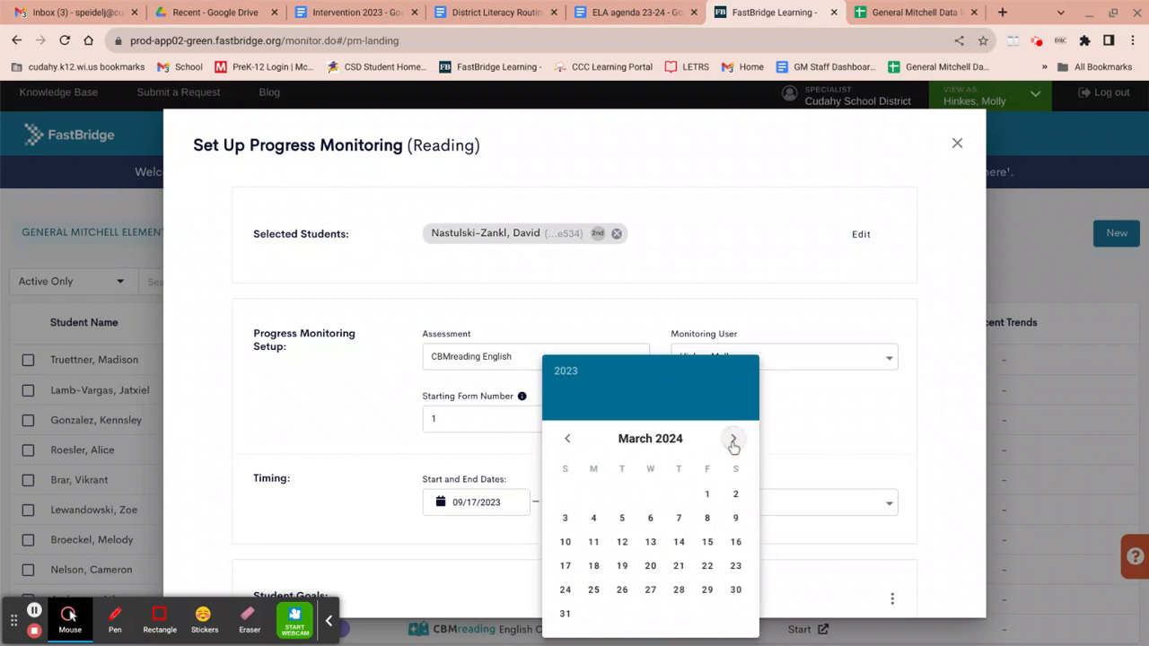
pyautogui.click(733, 438)
pyautogui.click(733, 439)
pyautogui.click(733, 438)
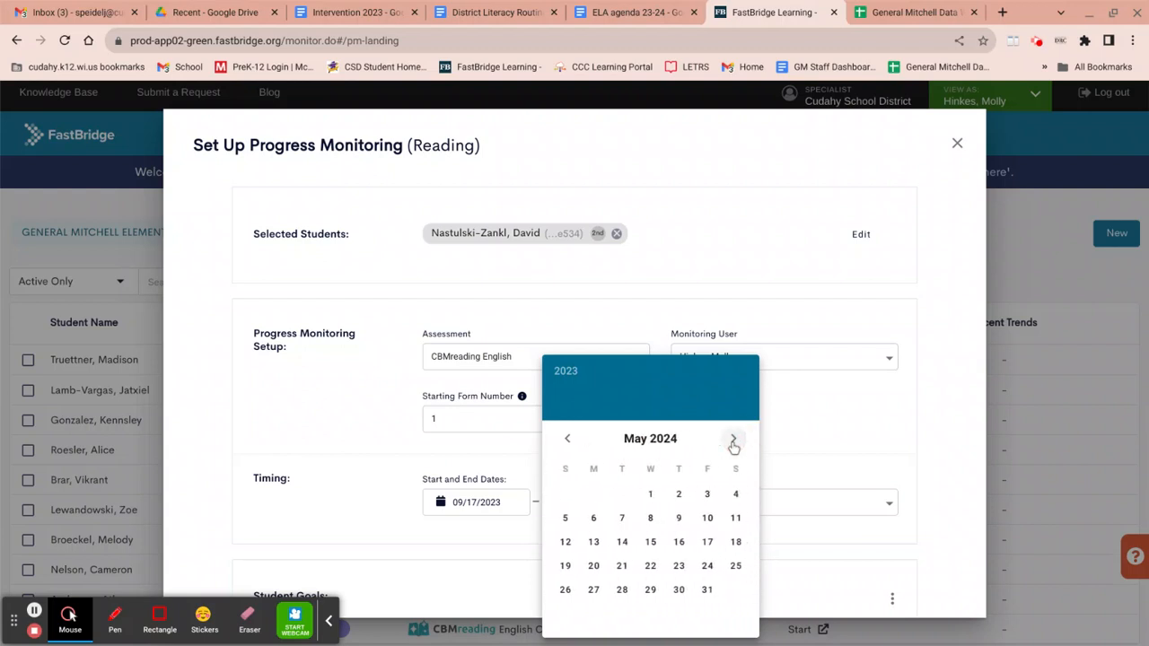
pyautogui.click(733, 439)
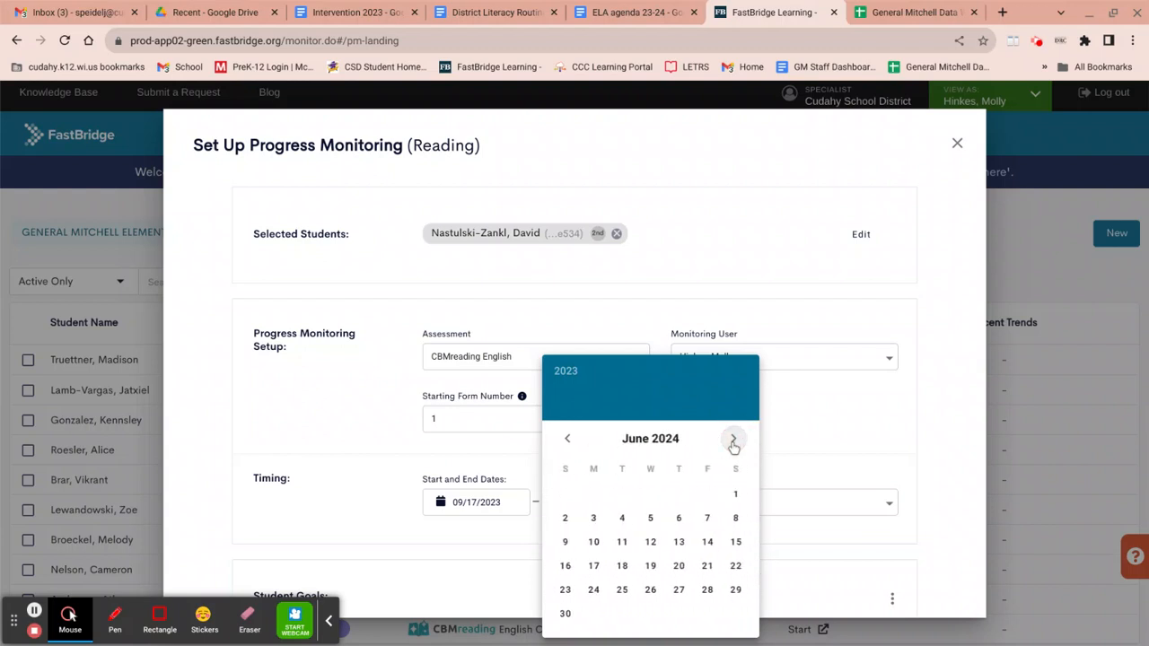
pyautogui.click(708, 520)
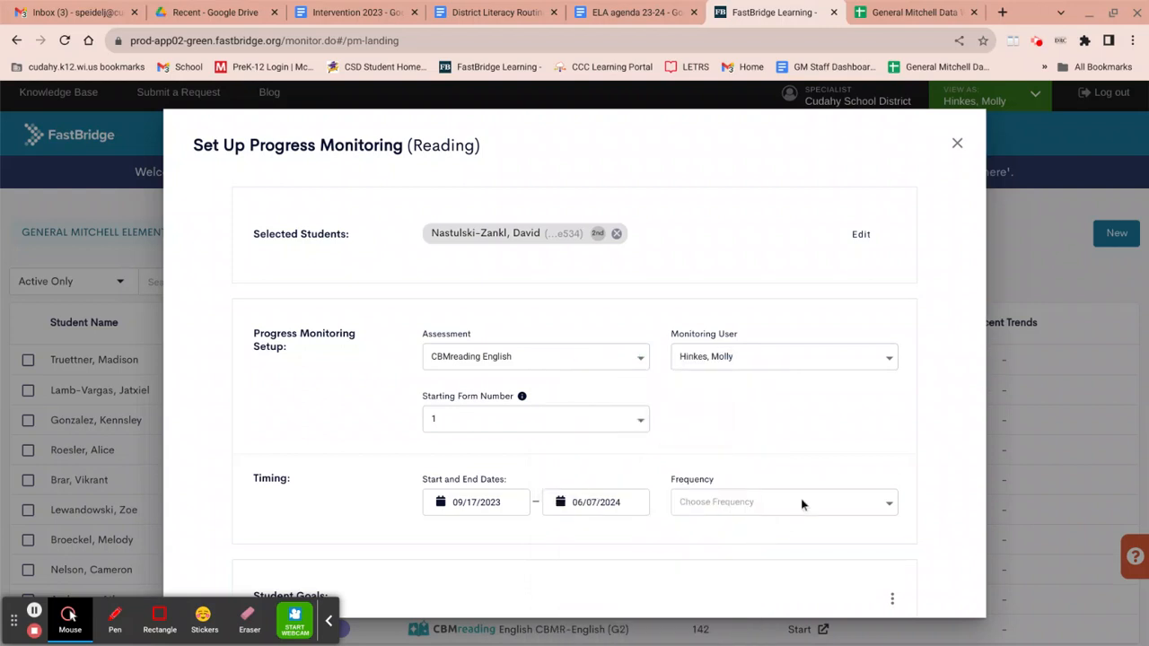
pyautogui.click(862, 501)
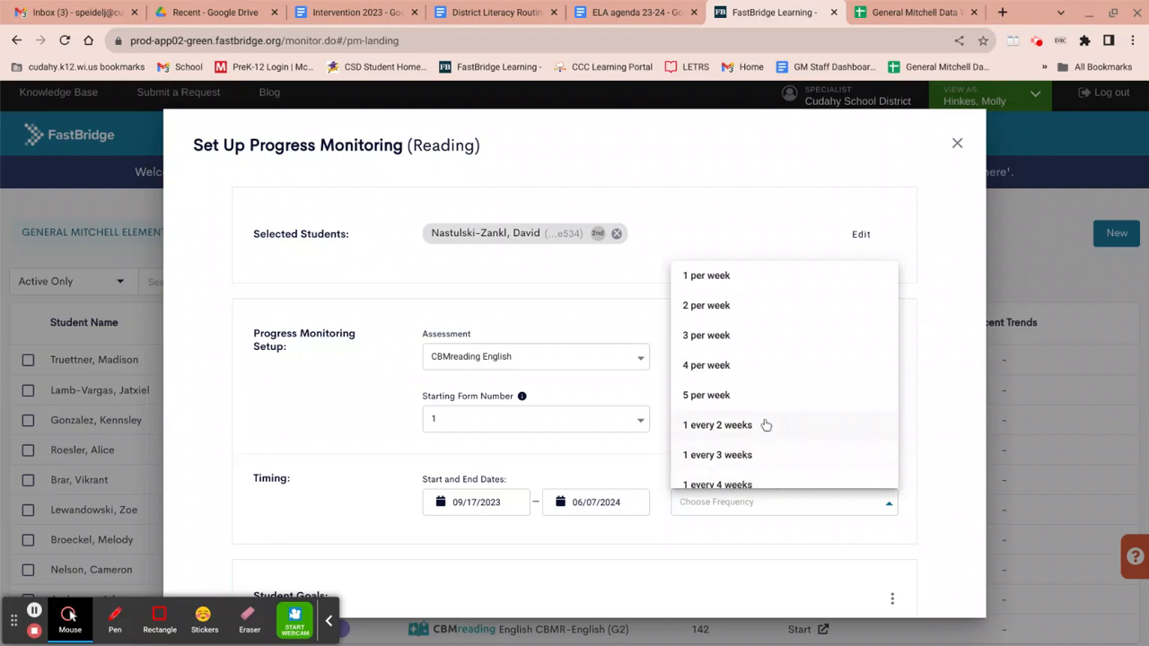
pyautogui.click(725, 278)
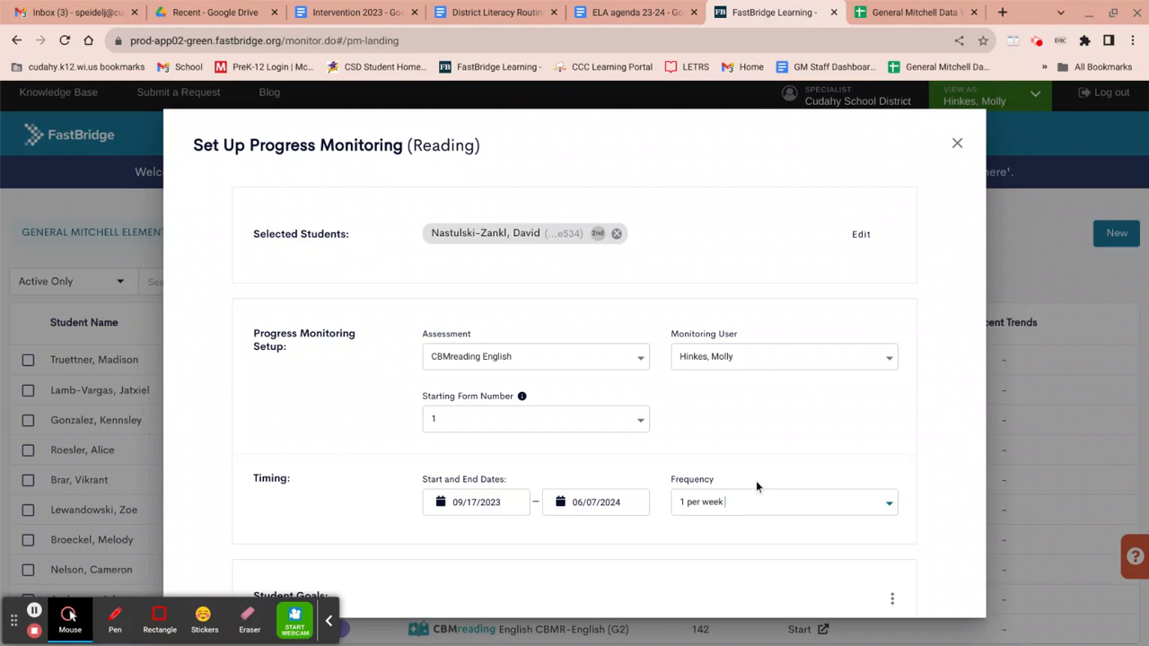
# Step: Set the student's weekly gain goal to 2
pyautogui.scroll(-2, 742, 475)
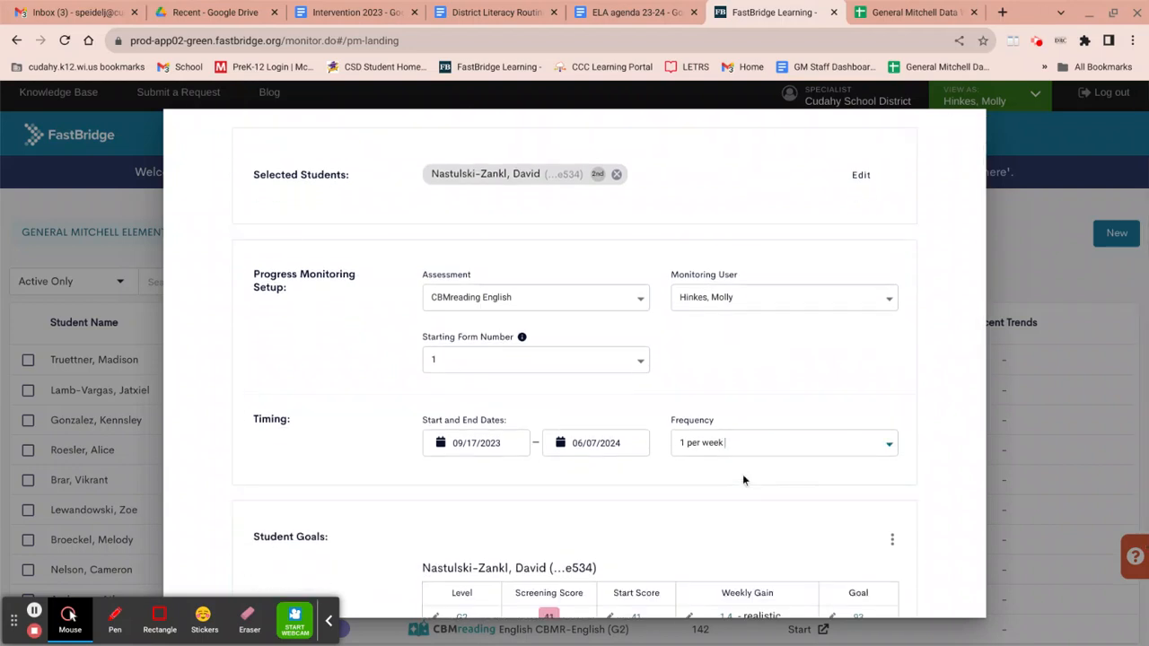
pyautogui.scroll(-3, 742, 474)
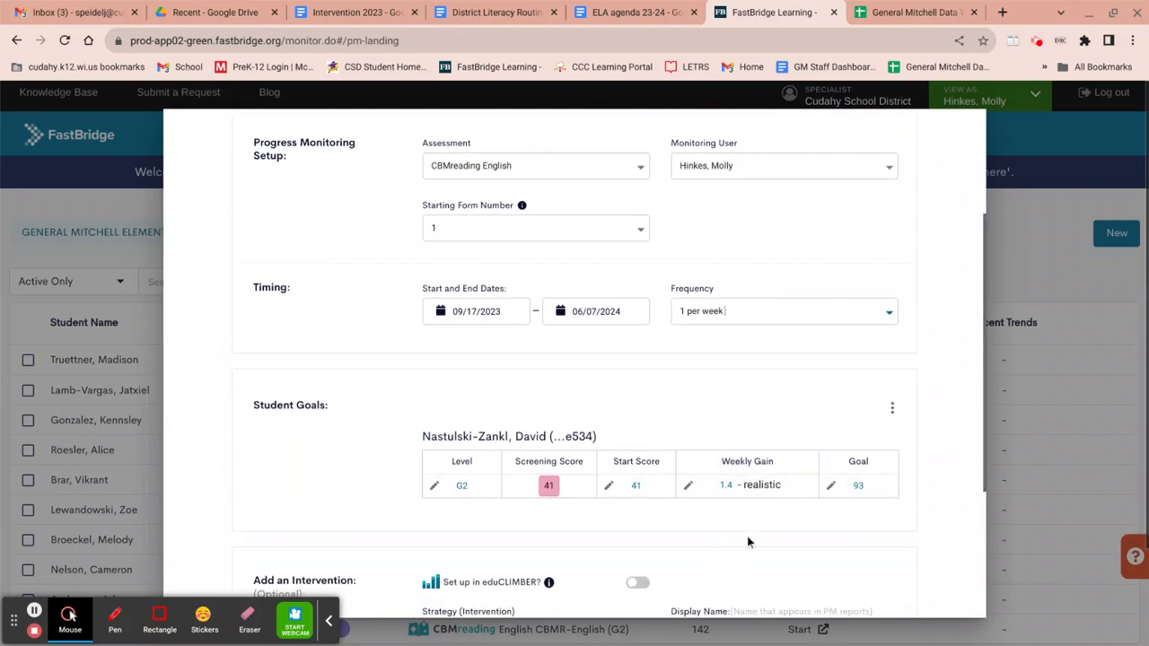
pyautogui.click(732, 485)
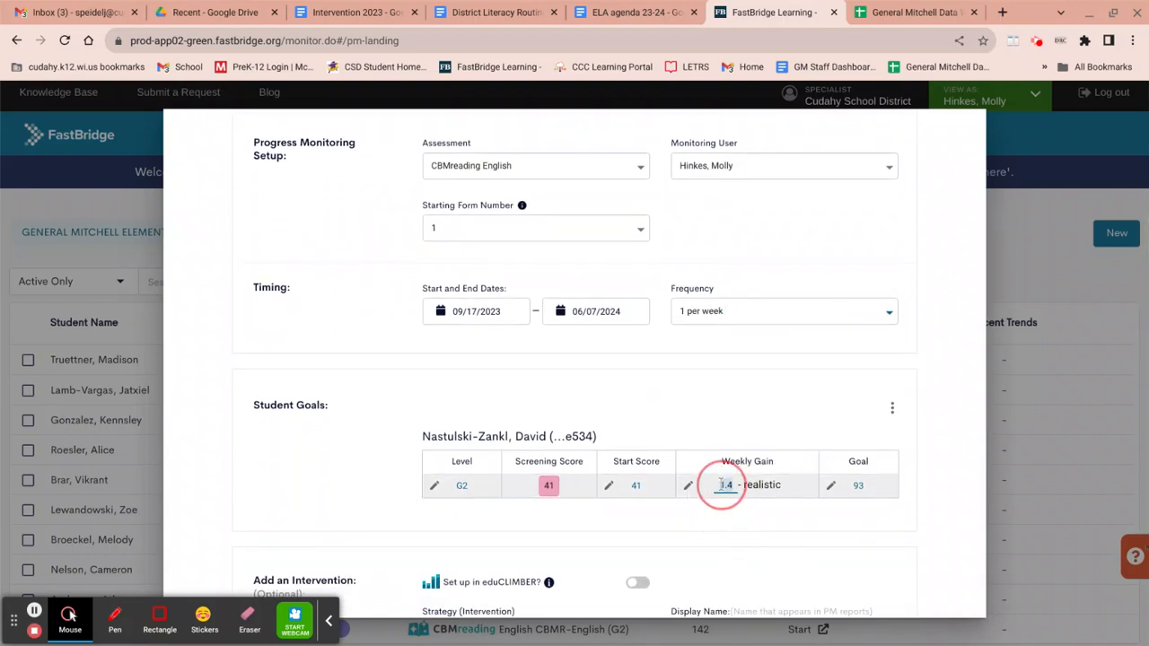
pyautogui.write('2')
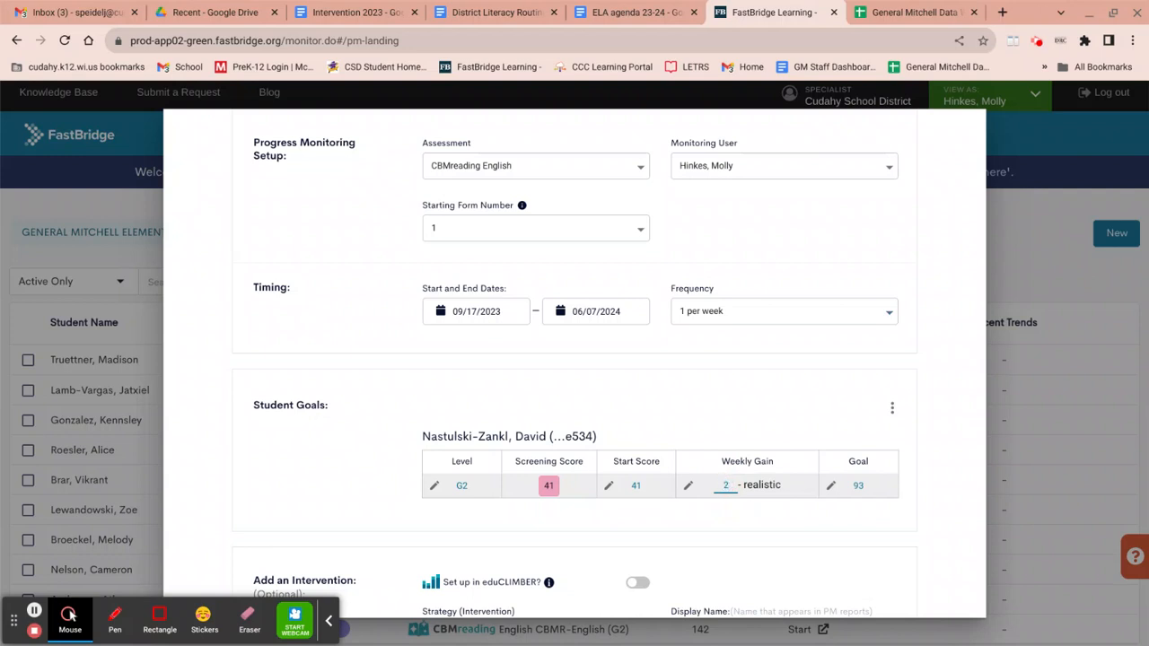
pyautogui.press('Return')
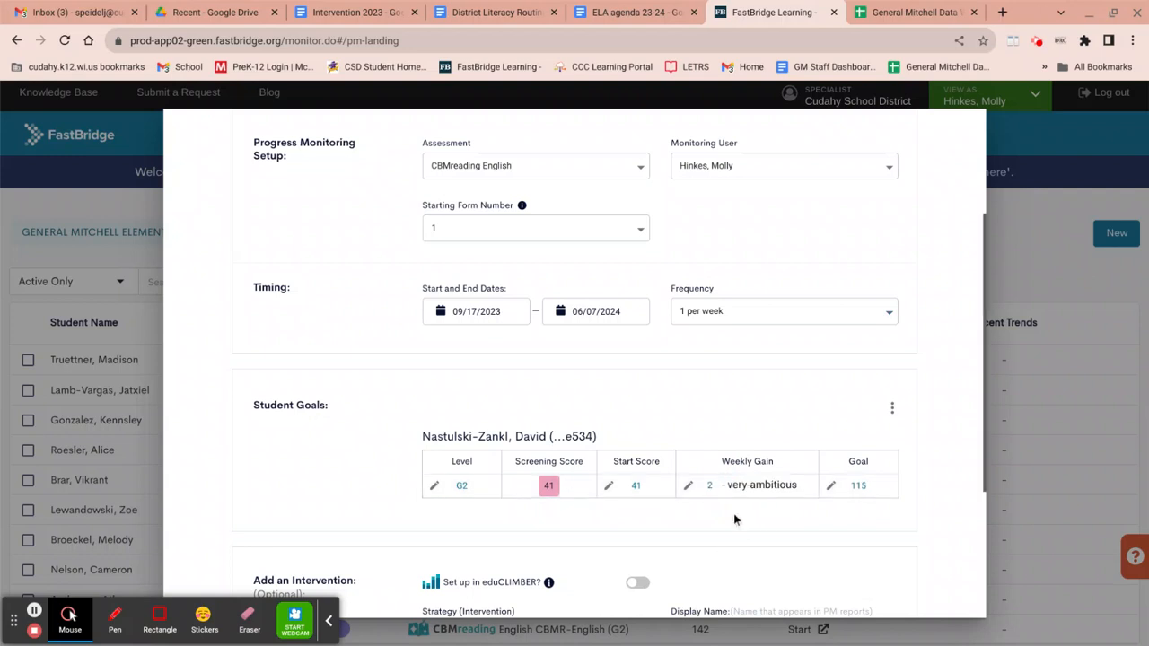
# Step: Save the progress monitoring plan and acknowledge the confirmation
pyautogui.scroll(-2, 735, 519)
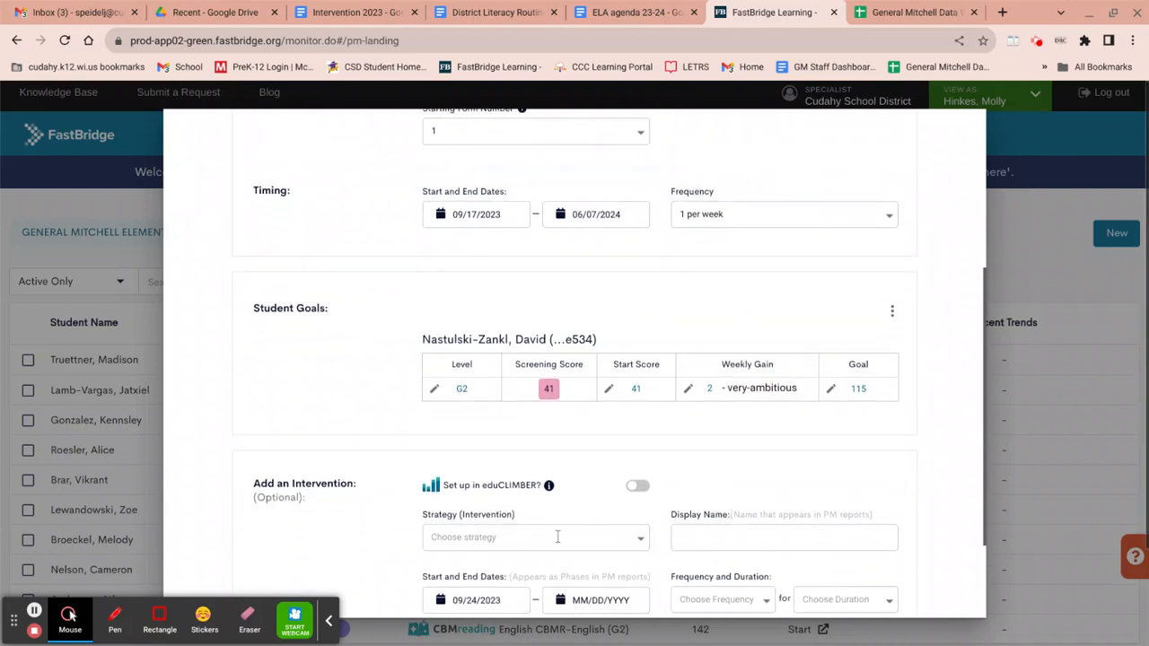
pyautogui.scroll(-1, 658, 505)
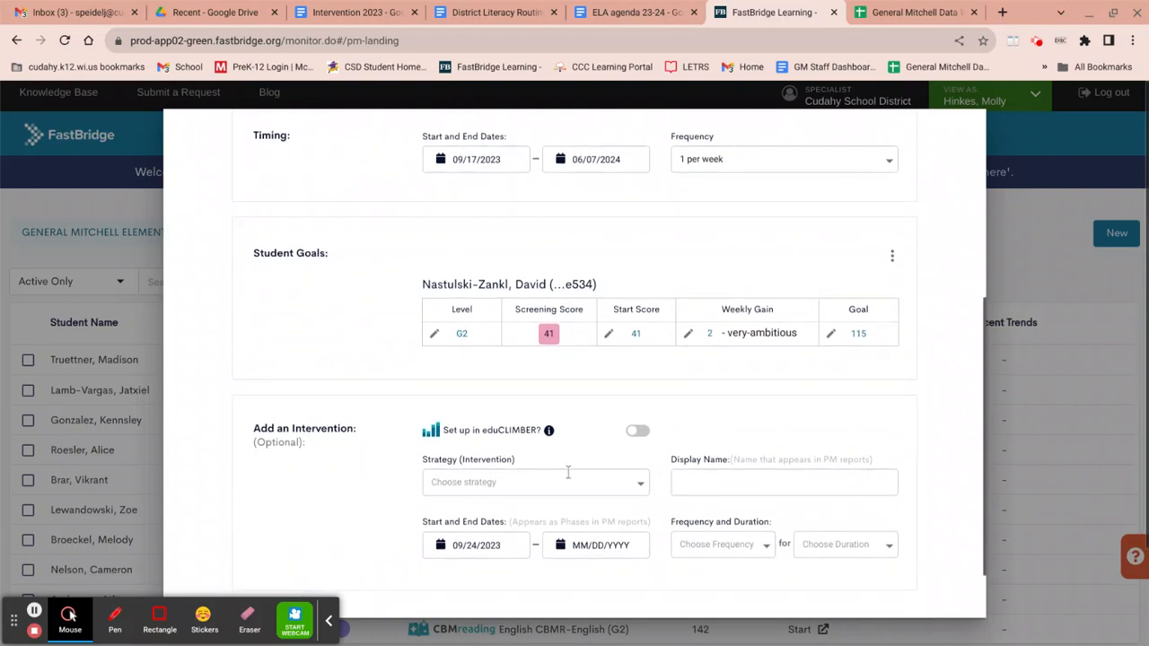
pyautogui.scroll(-2, 572, 472)
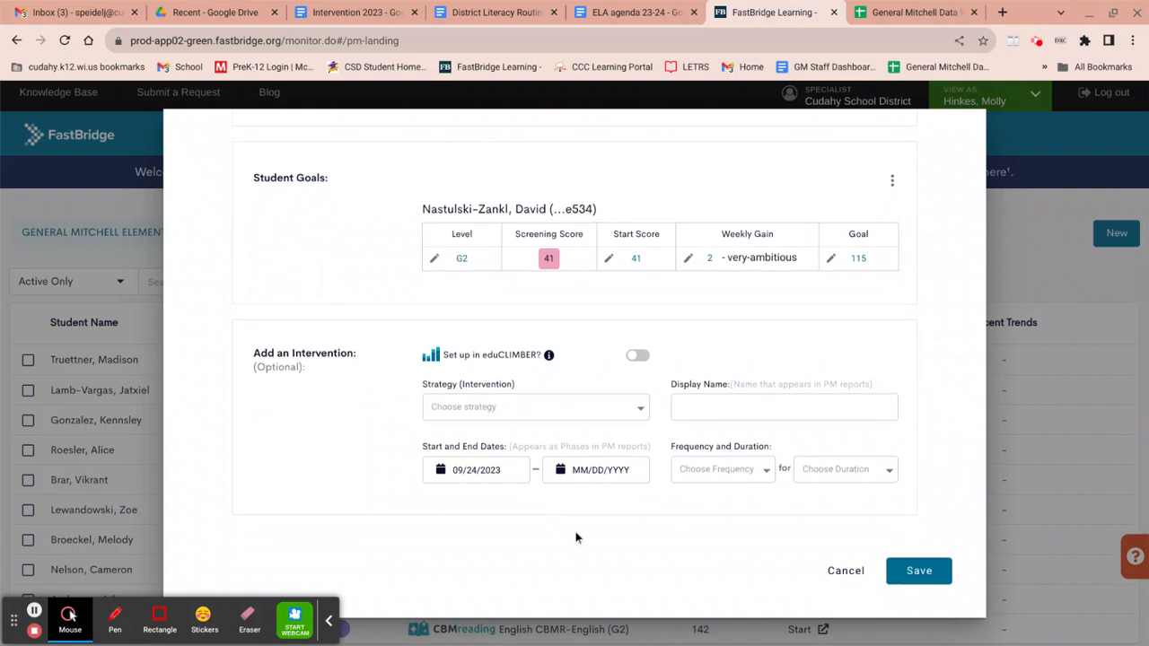
pyautogui.click(914, 574)
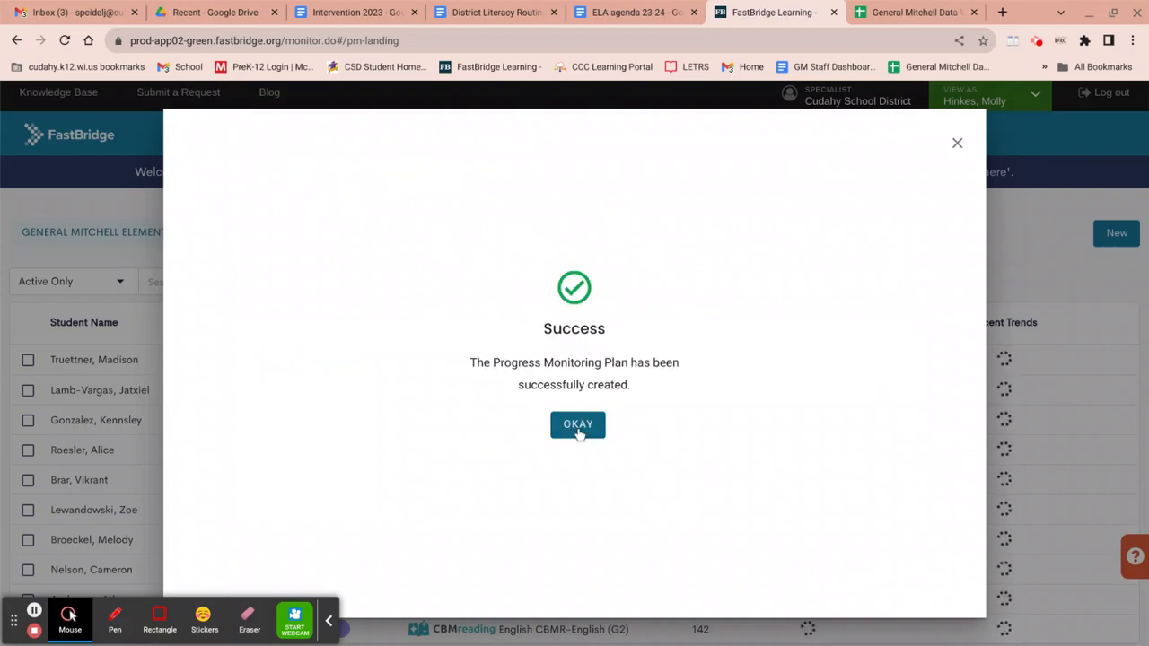
pyautogui.click(580, 428)
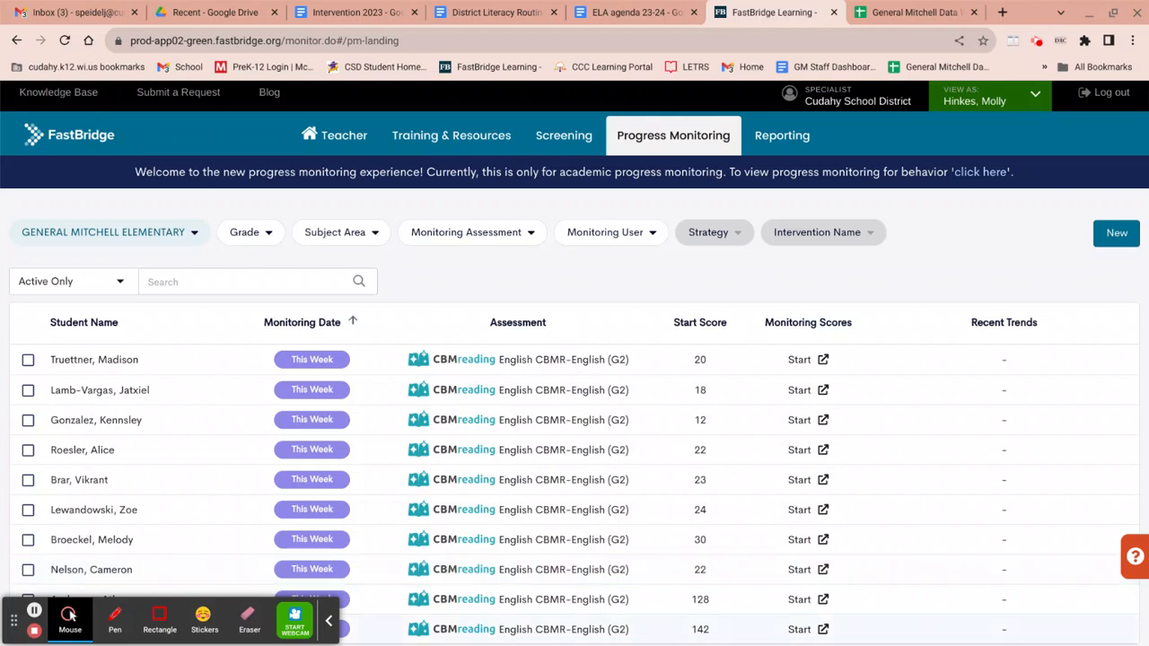
# Step: Switch to the Intervention 2023 document and review the intervention group lists by grade
pyautogui.moveTo(703, 616)
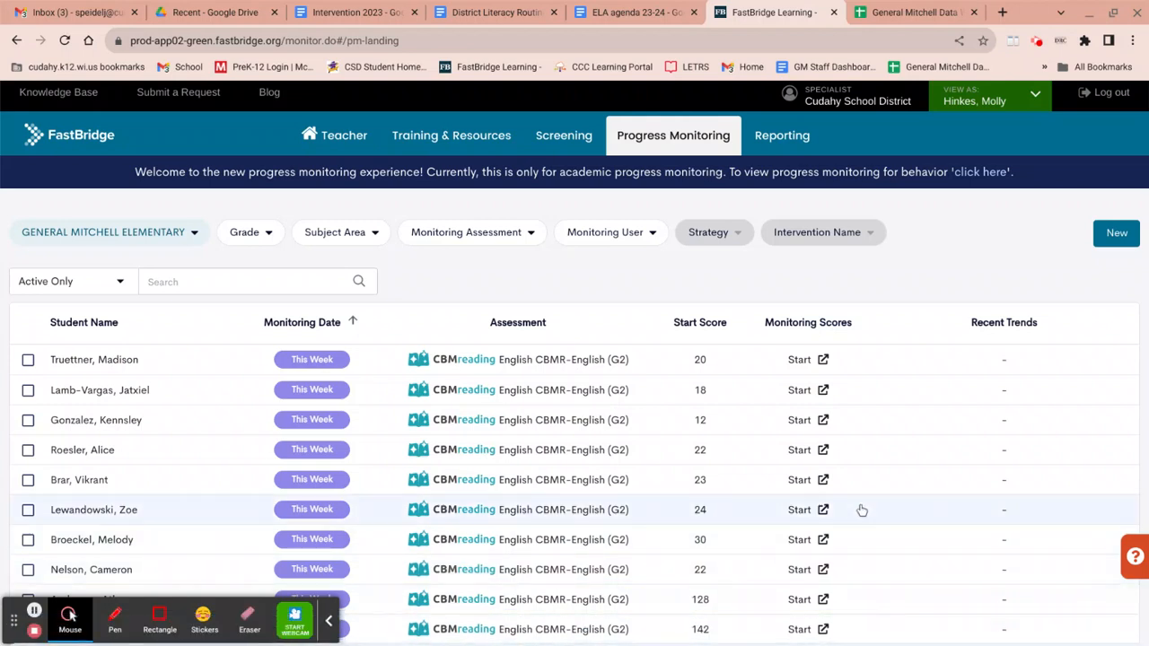
pyautogui.click(354, 16)
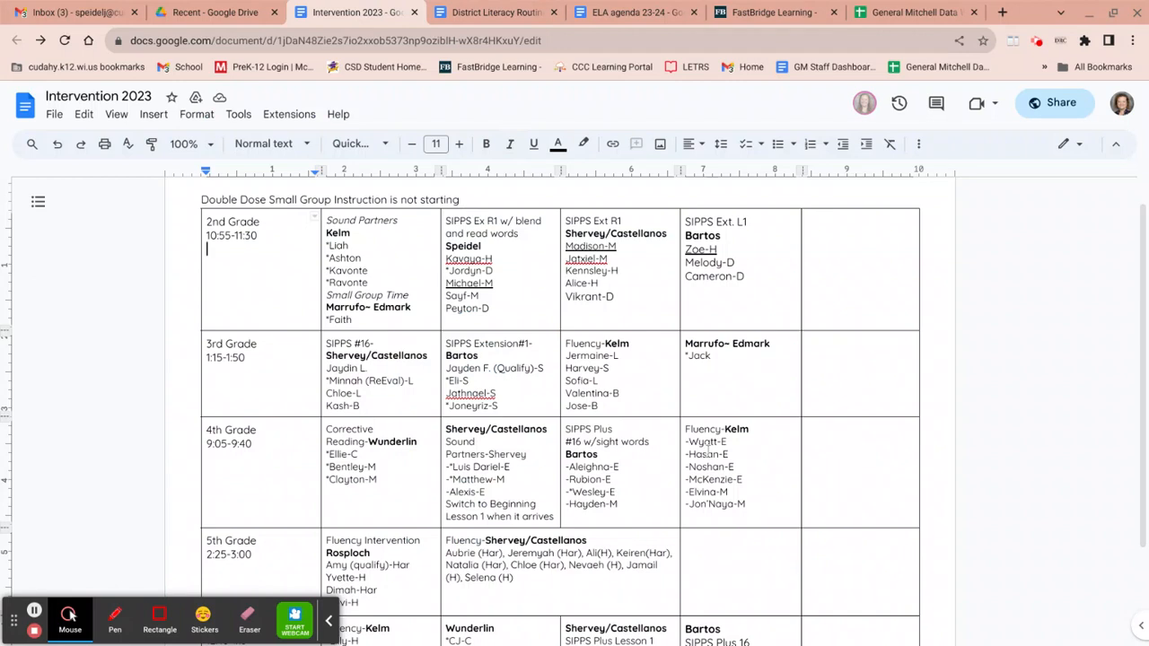
pyautogui.scroll(-1, 673, 445)
pyautogui.scroll(-1, 676, 446)
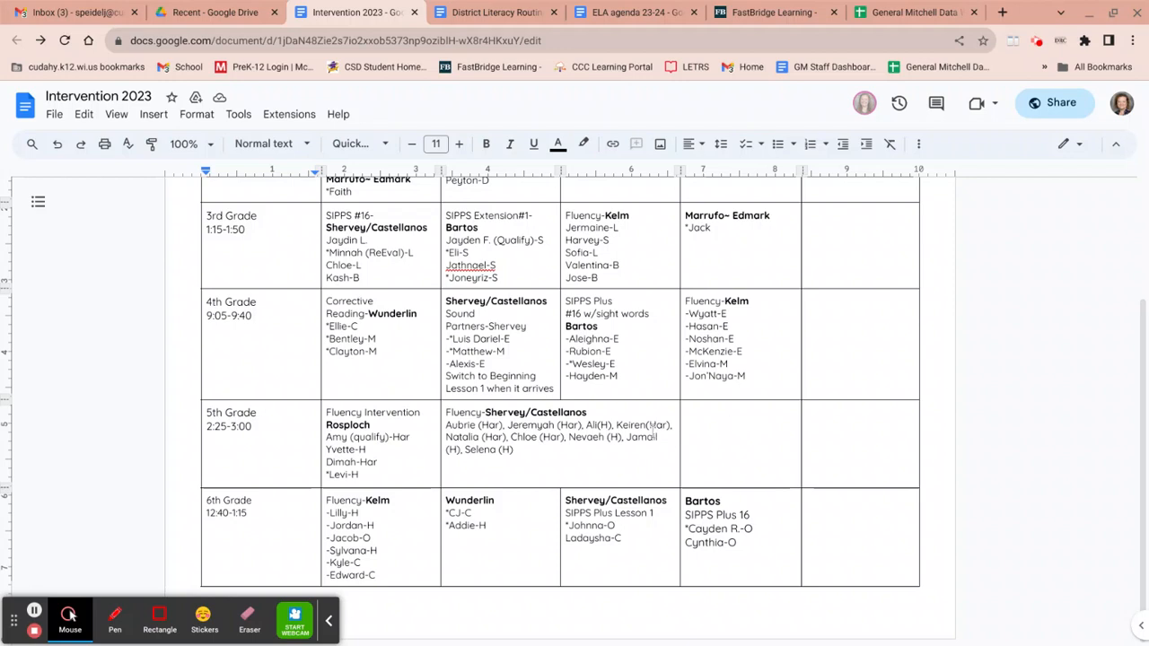
pyautogui.scroll(1, 652, 438)
pyautogui.scroll(2, 651, 438)
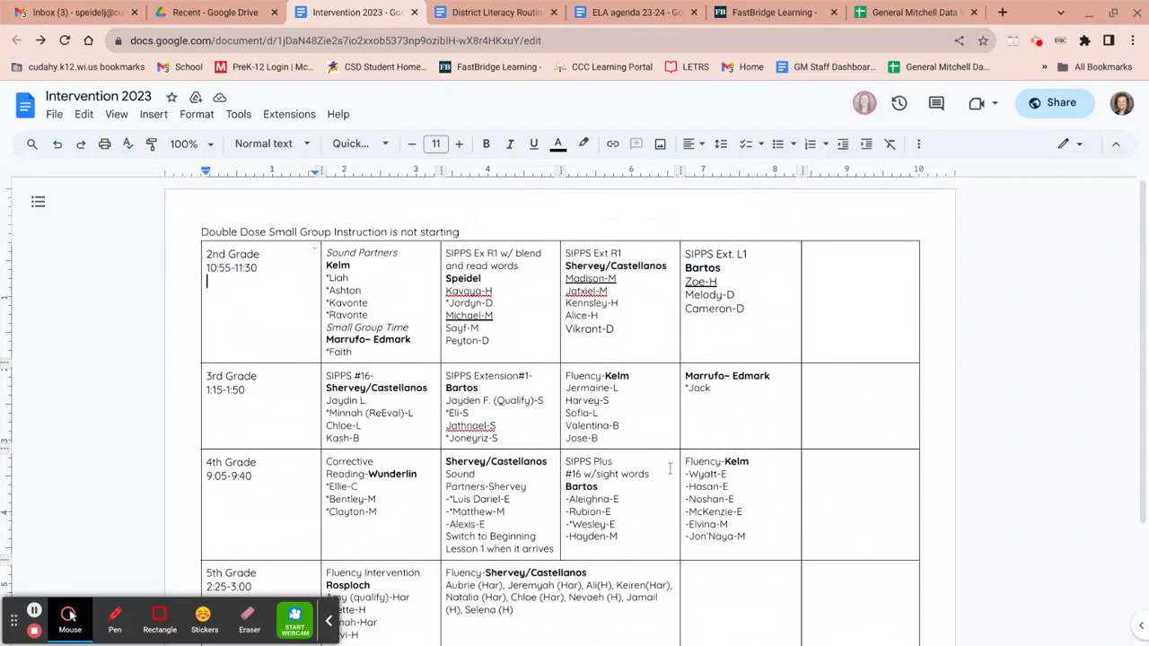